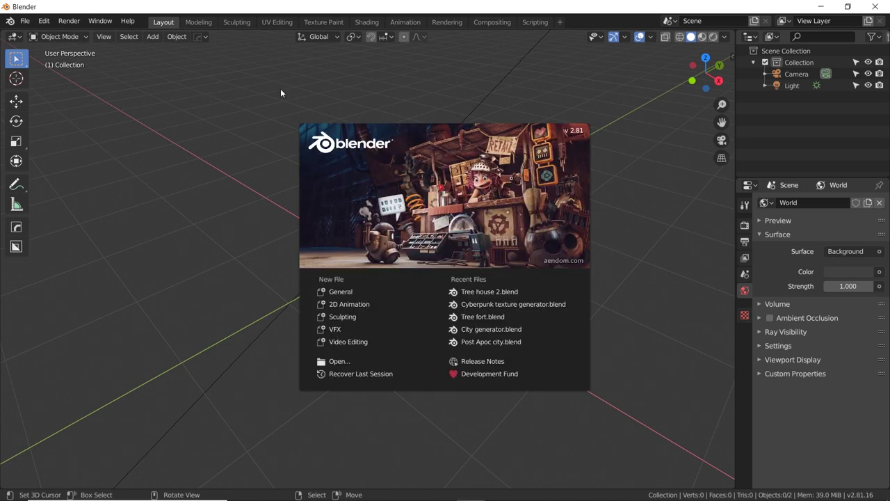
- Dismiss the startup splash to reveal the empty scene with its camera and light
click(281, 89)
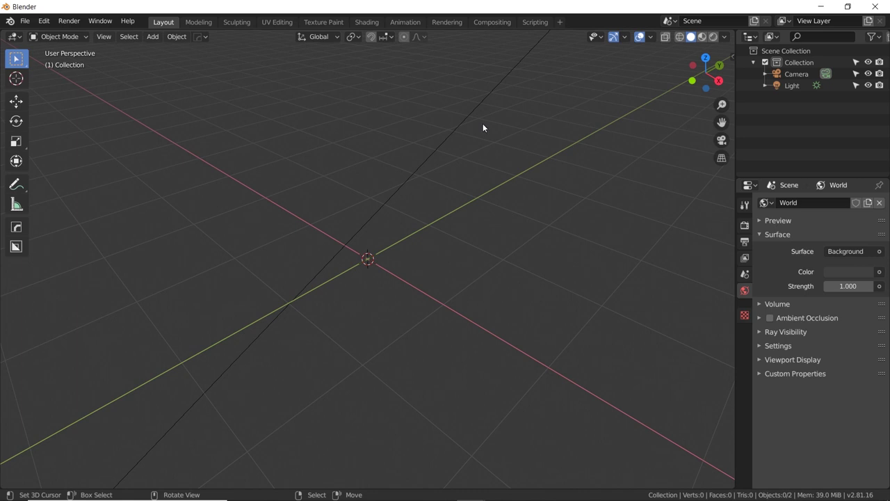
- Add a default cube mesh at the scene origin via Shift+A > Mesh > Cube
middle_drag(484, 127, 384, 187)
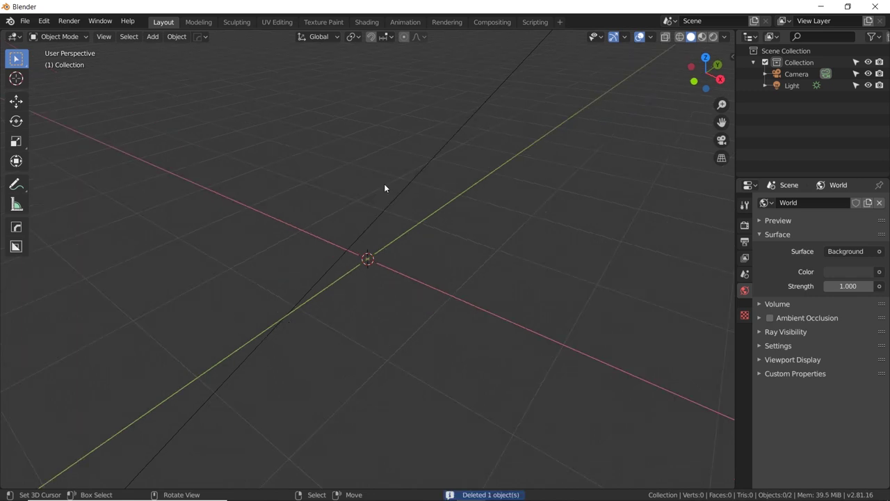
key(shift)
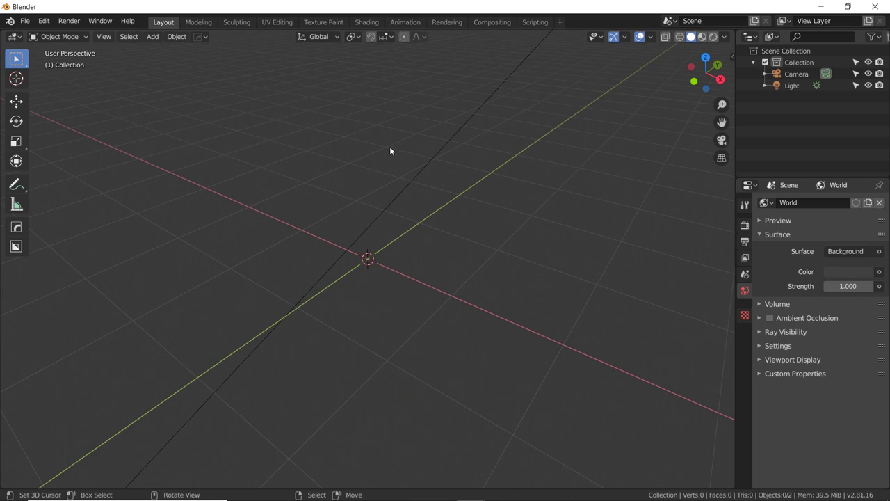
key(shift+a)
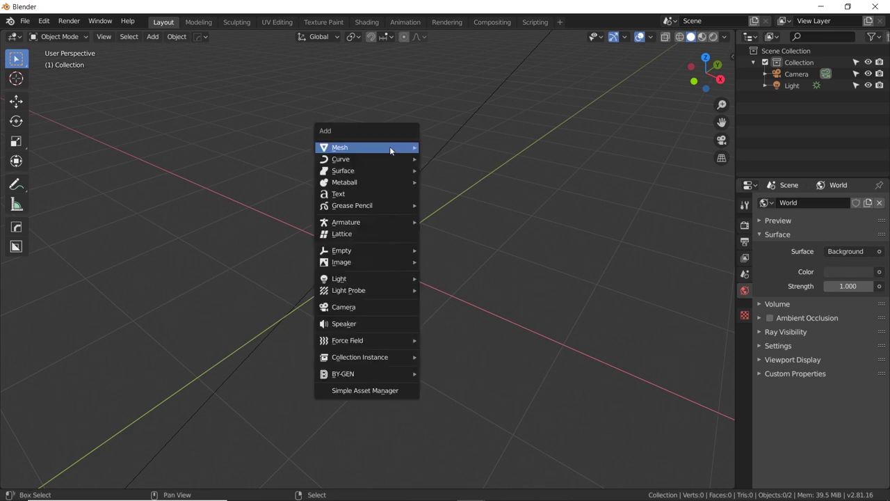
mouse_move(390, 149)
click(455, 157)
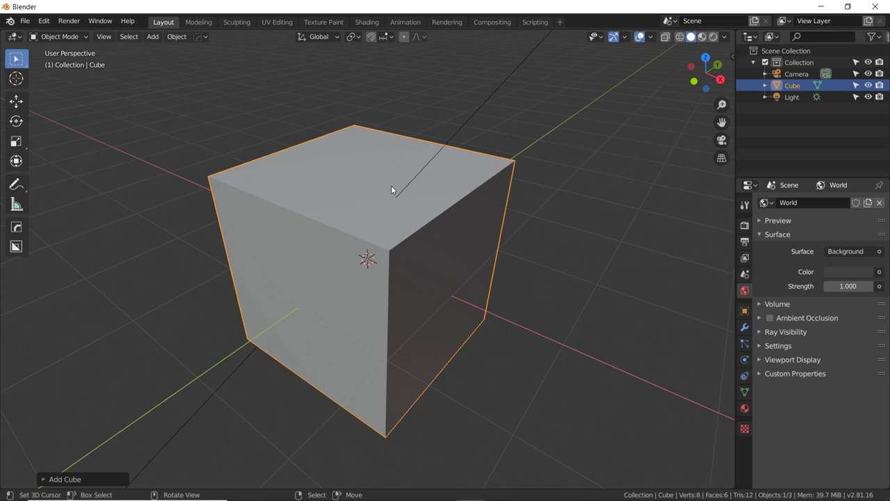
- Toggle the cube between Object and Edit Mode with Tab, finishing in Edit Mode
key(Tab)
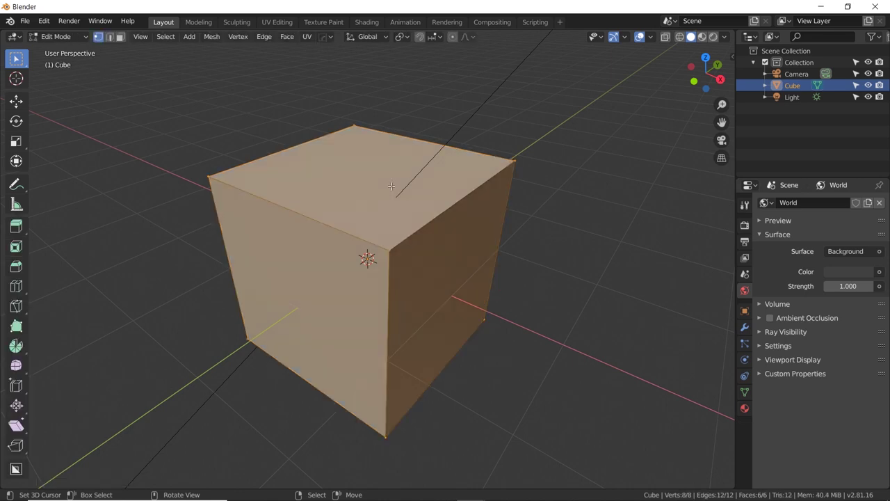
key(Tab)
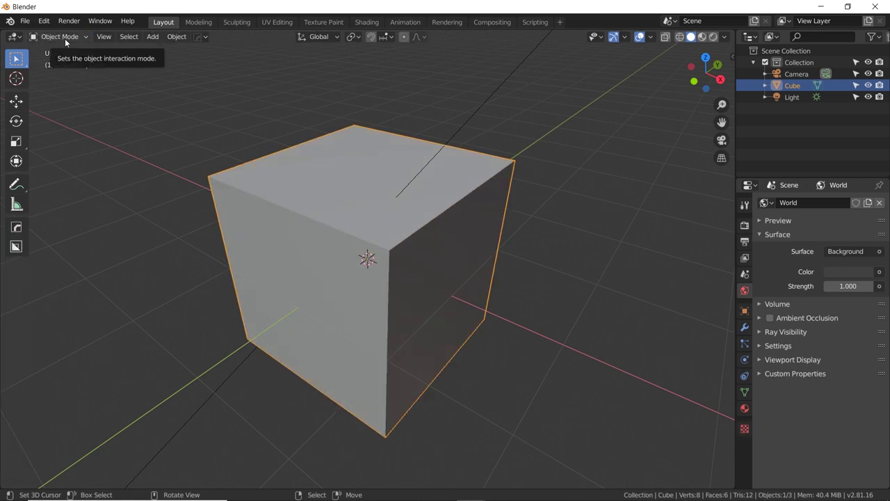
key(Tab)
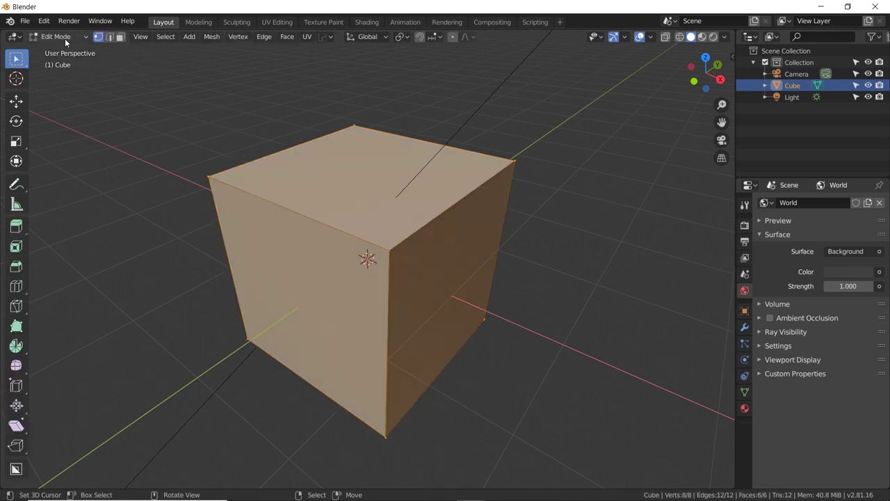
key(Tab)
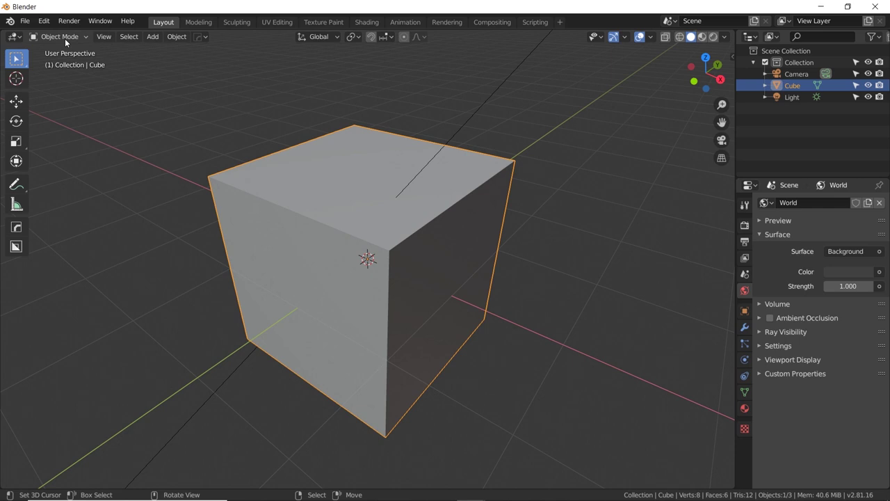
key(Tab)
middle_drag(135, 132, 215, 133)
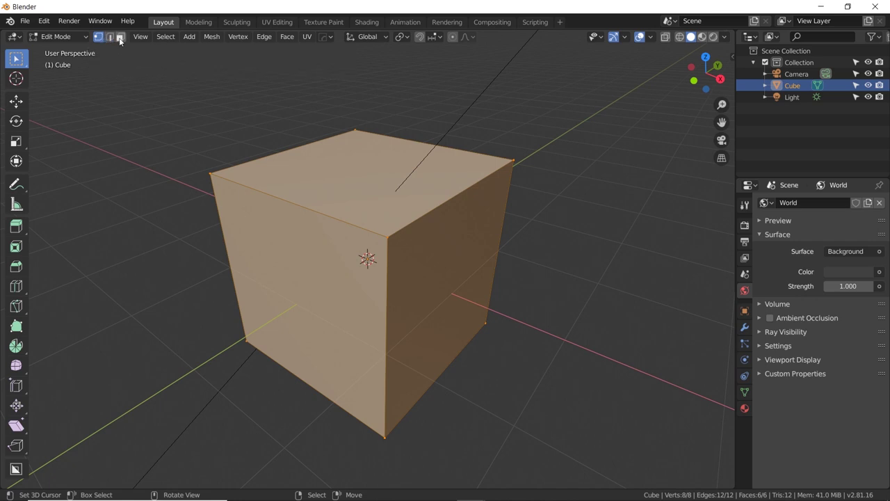
- In Face select mode, alternately select the cube's top and right faces
click(120, 37)
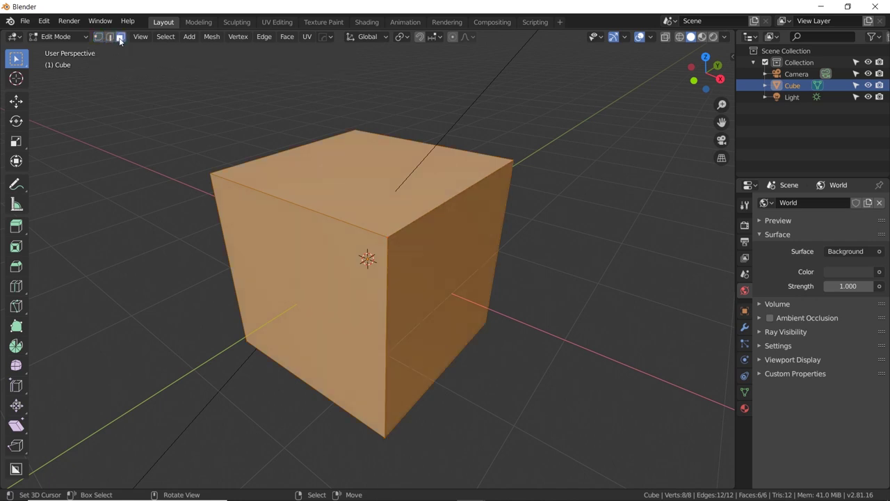
click(315, 157)
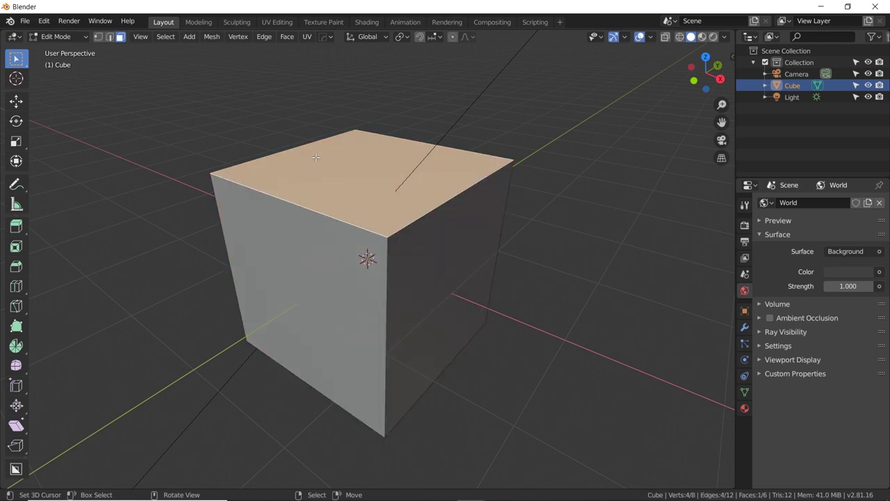
click(434, 273)
middle_drag(434, 274, 374, 250)
click(376, 246)
click(430, 242)
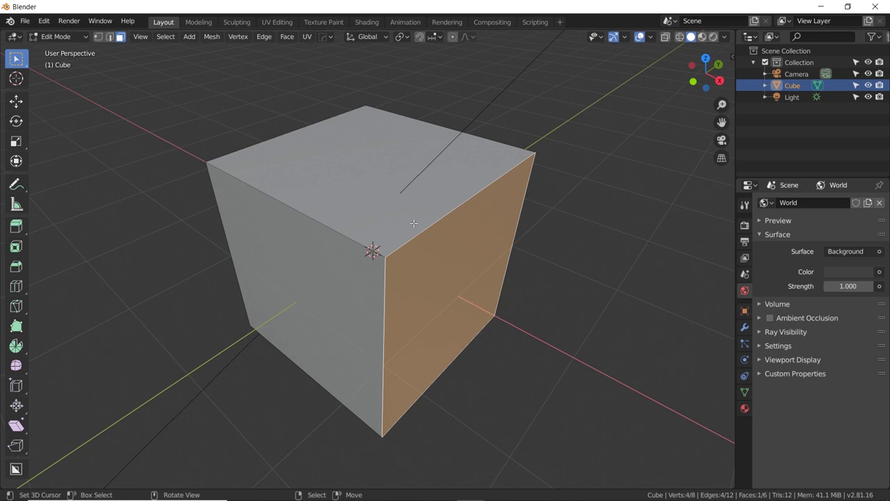
click(366, 163)
scroll(365, 162, down, 2)
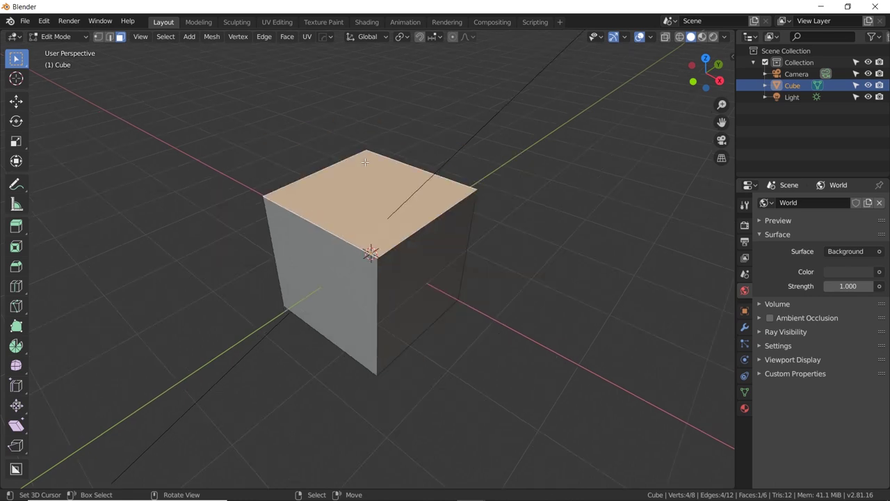
mouse_move(445, 217)
middle_down()
mouse_move(447, 192)
mouse_move(445, 226)
middle_up()
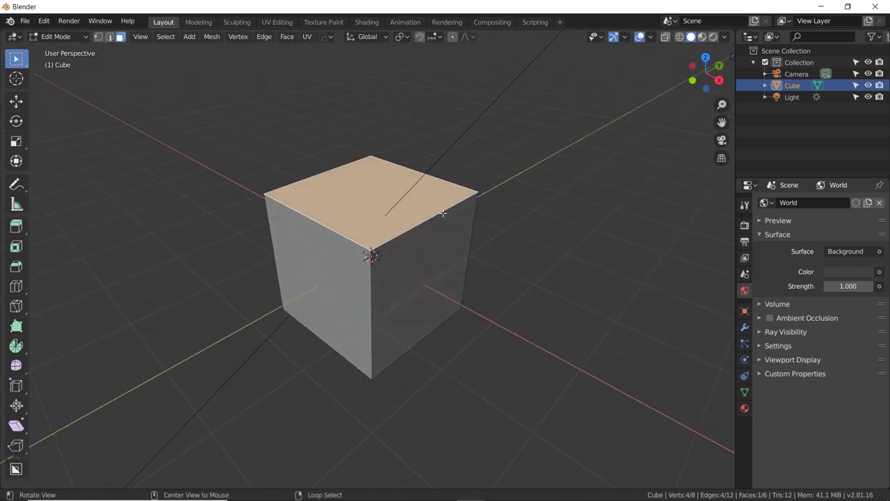
- In Edge select mode, select various single edges of the cube
click(109, 38)
click(289, 212)
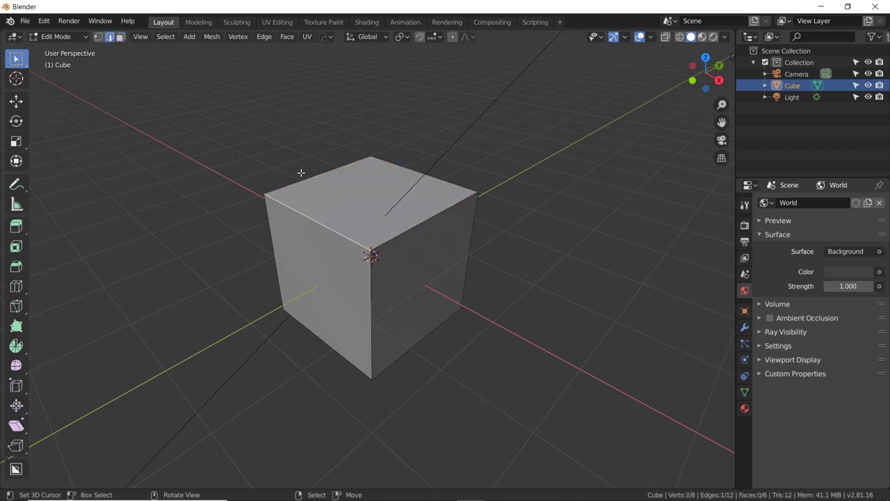
click(300, 173)
click(415, 185)
click(419, 232)
click(379, 289)
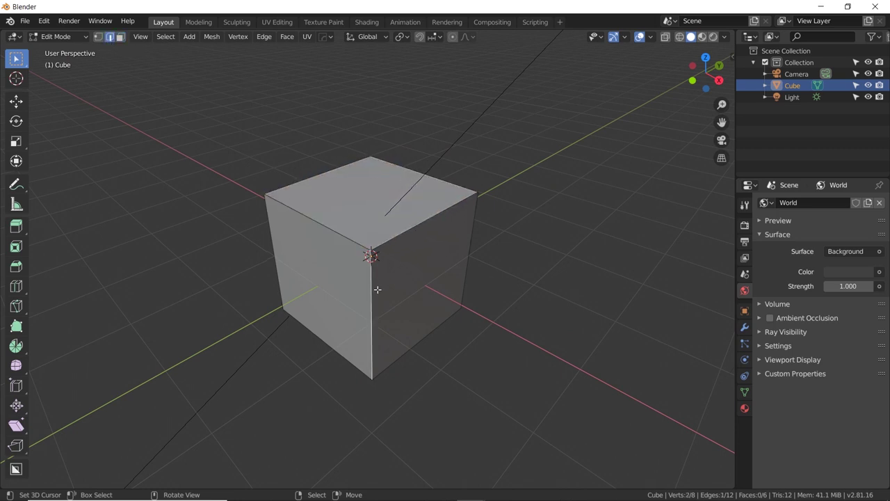
click(352, 237)
click(395, 244)
click(373, 286)
click(347, 239)
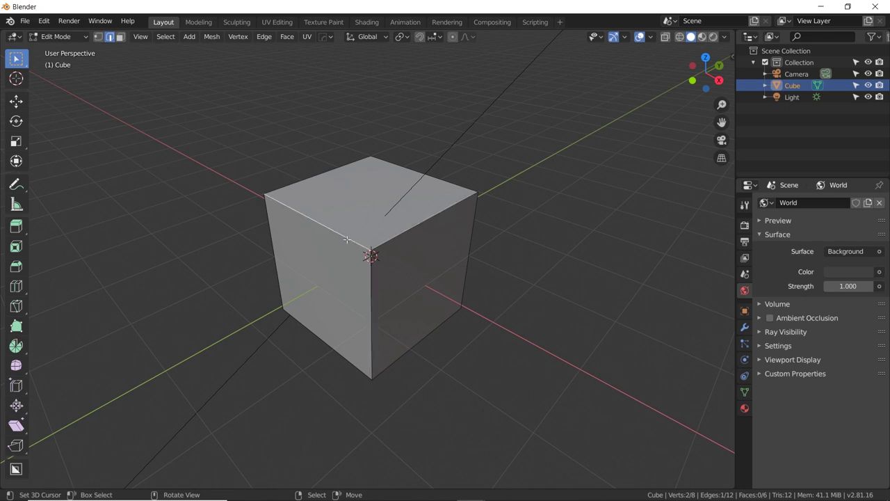
- In Vertex select mode, pick corner vertices, undoing back to the left corner
key(1)
click(260, 186)
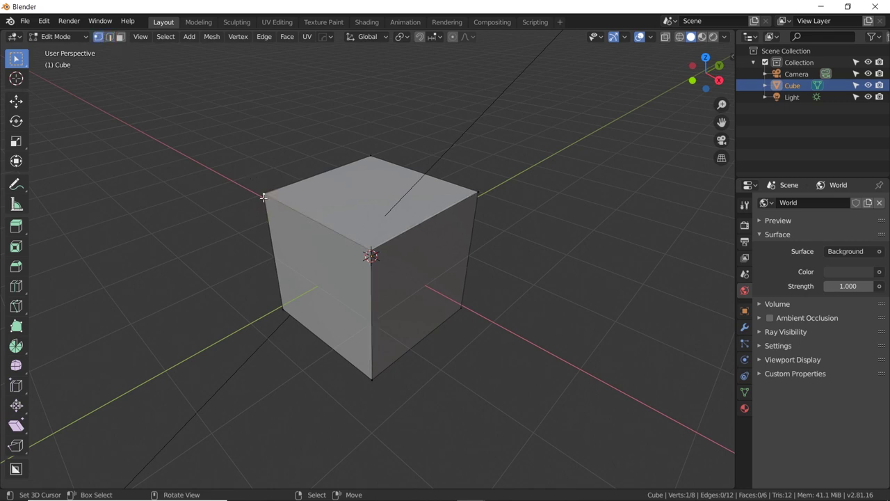
click(478, 192)
key(ctrl+z)
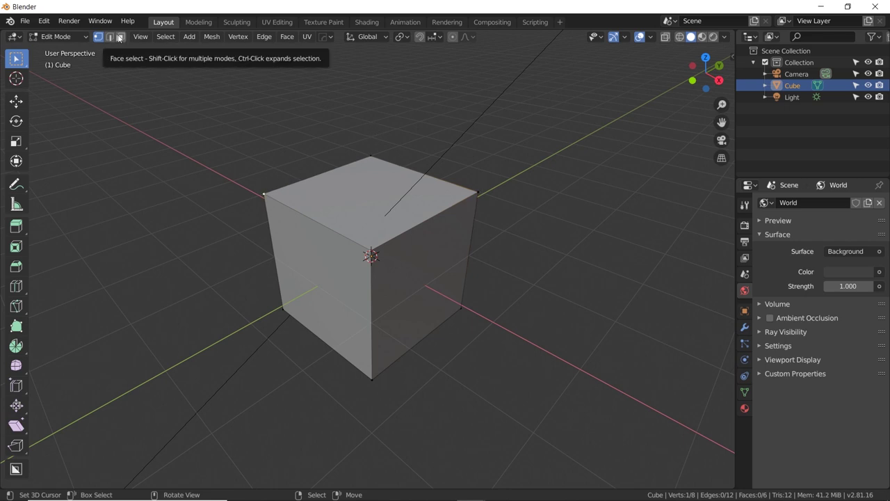
- Return to Face select mode and select the cube's right front face
click(119, 38)
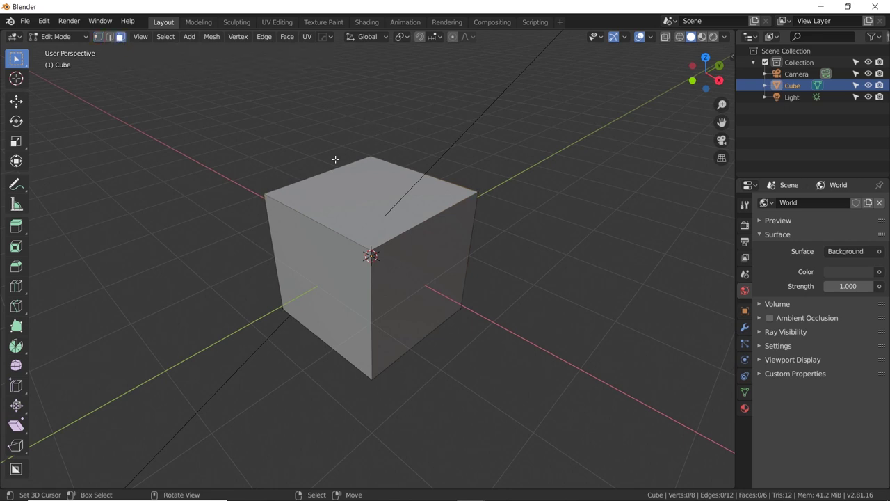
click(360, 183)
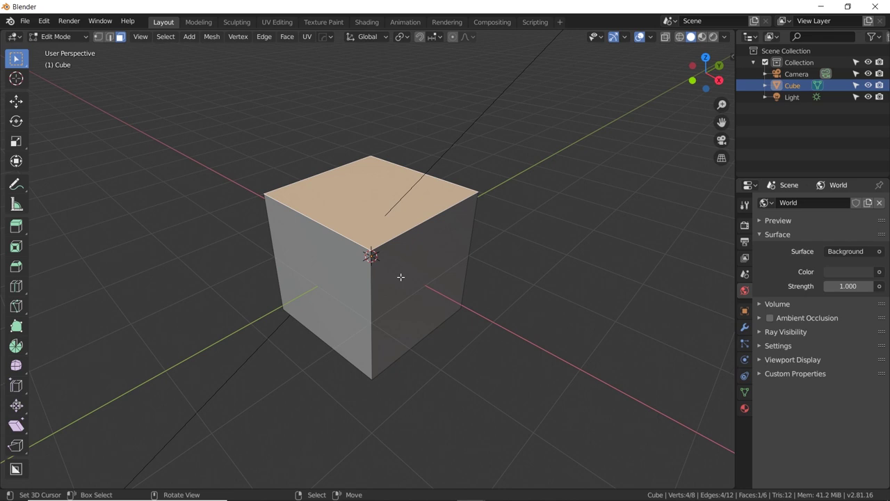
click(401, 277)
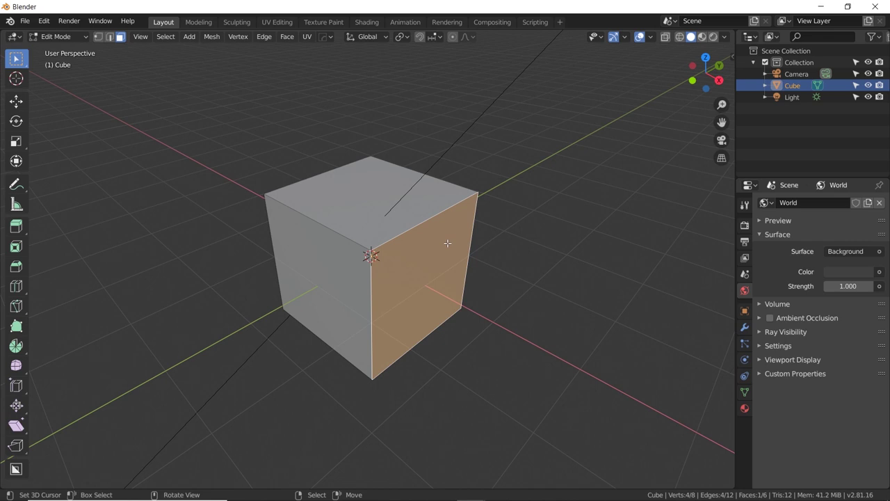
middle_drag(447, 243, 388, 245)
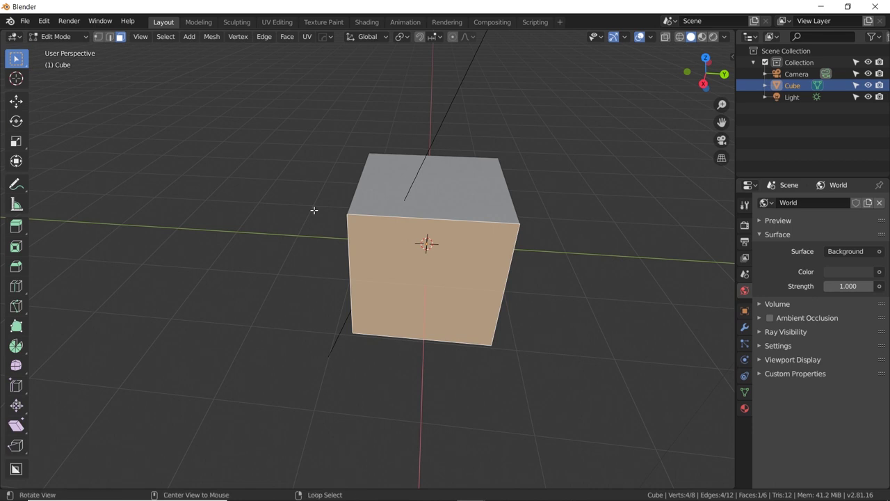
middle_drag(313, 210, 422, 183)
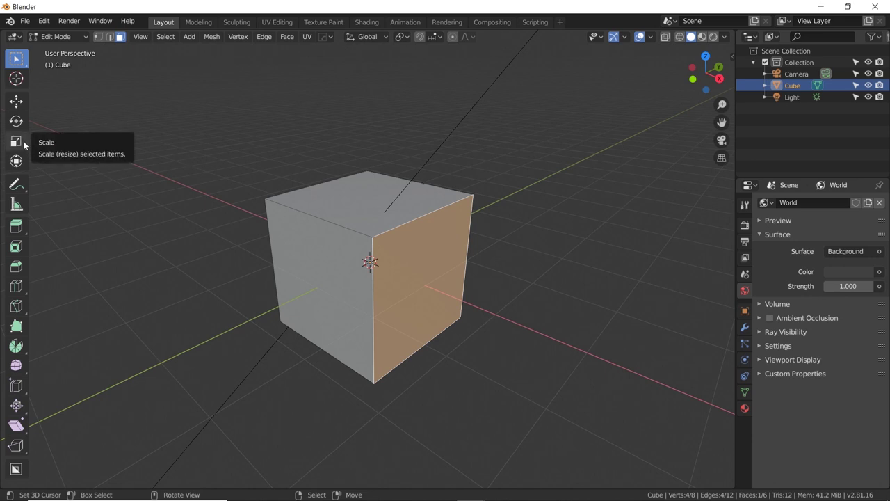
middle_drag(153, 215, 183, 177)
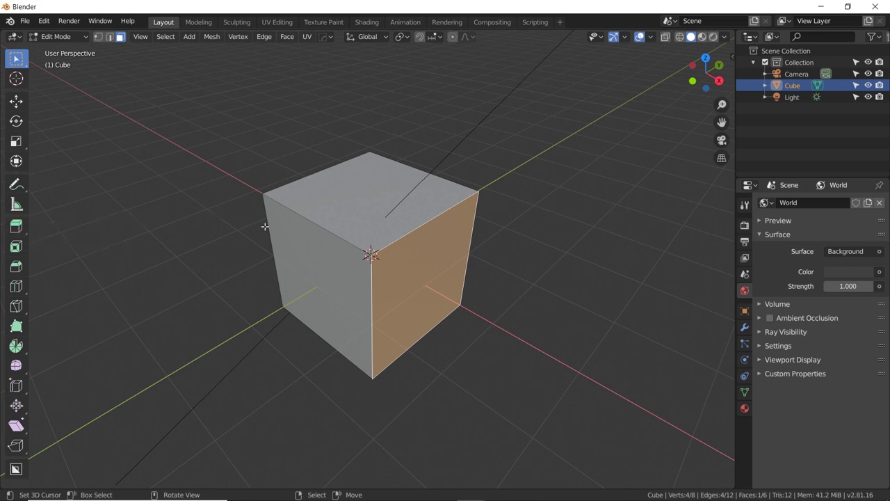
- Extrude the right face about 1.082 m, raise the top face, then start extruding a front face
key(e)
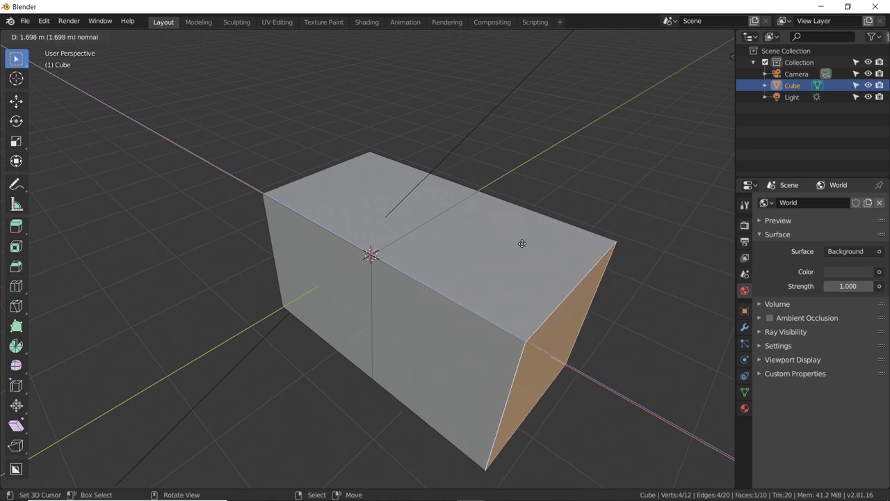
click(465, 224)
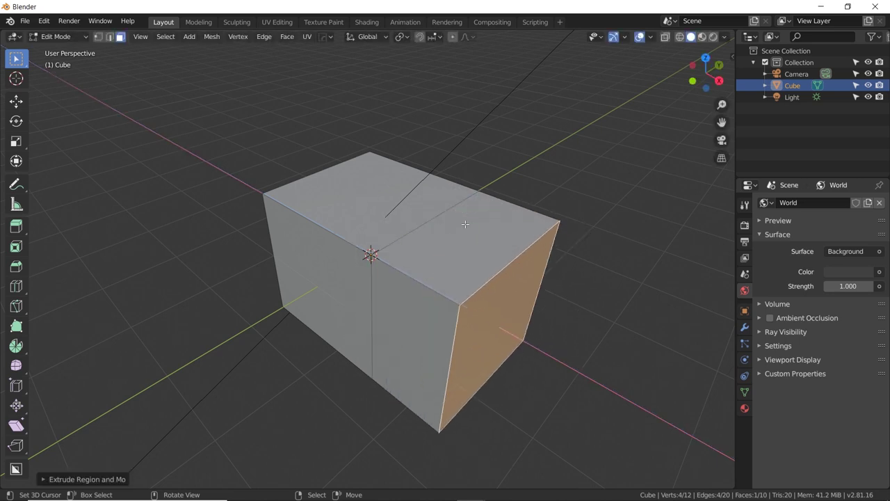
click(350, 202)
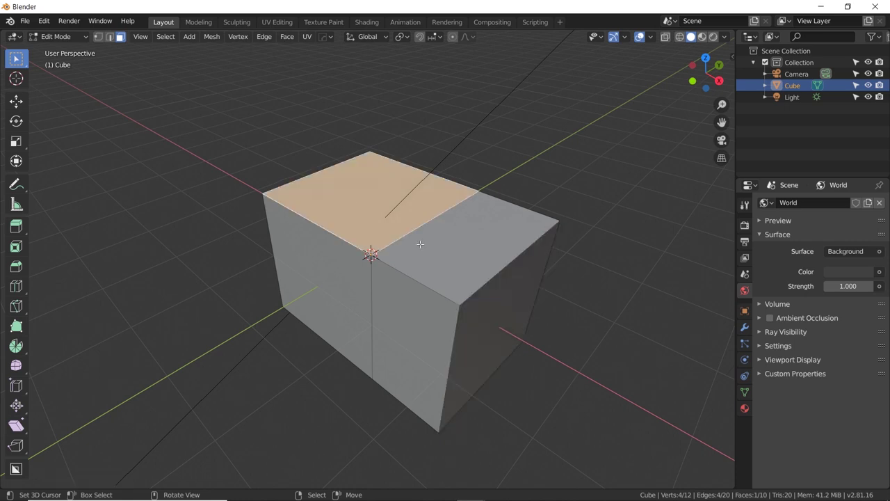
key(e)
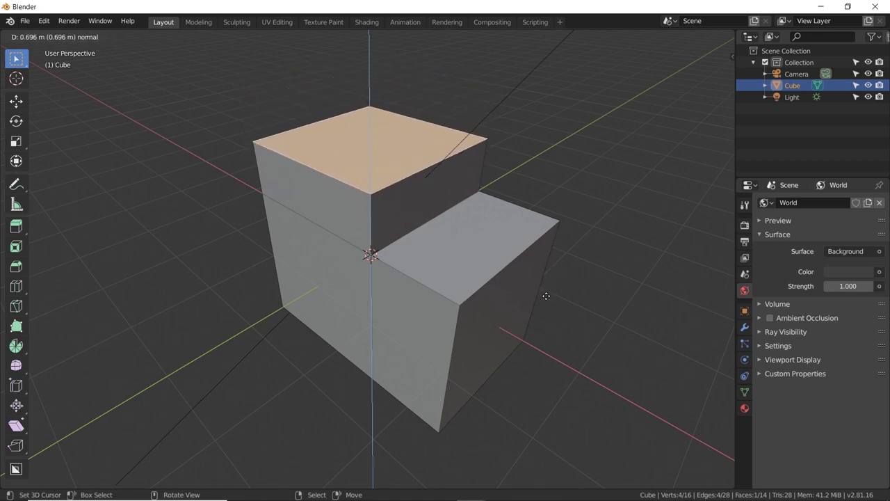
click(546, 242)
click(299, 268)
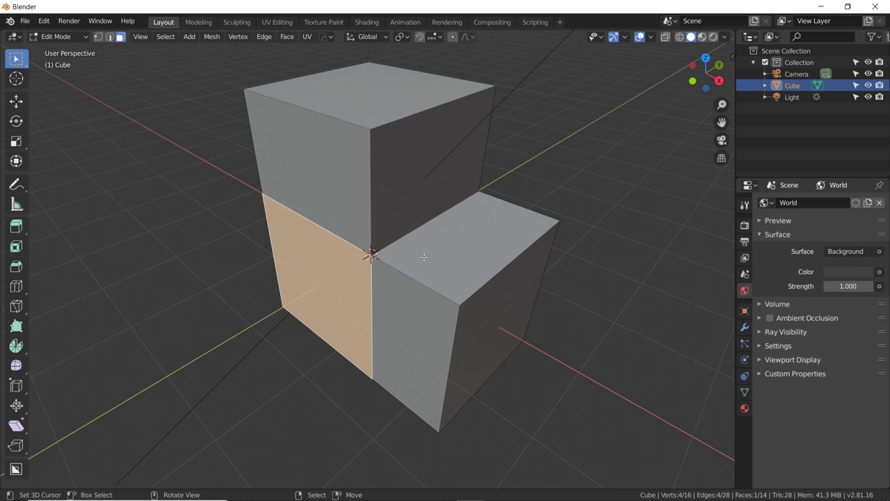
key(e)
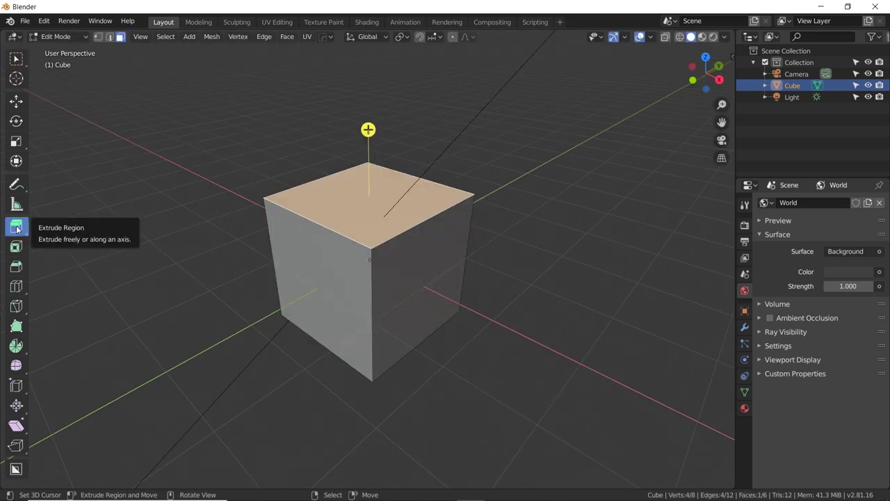
- Keep Extrude Region active and add the front-left face to the top-face selection
click(16, 228)
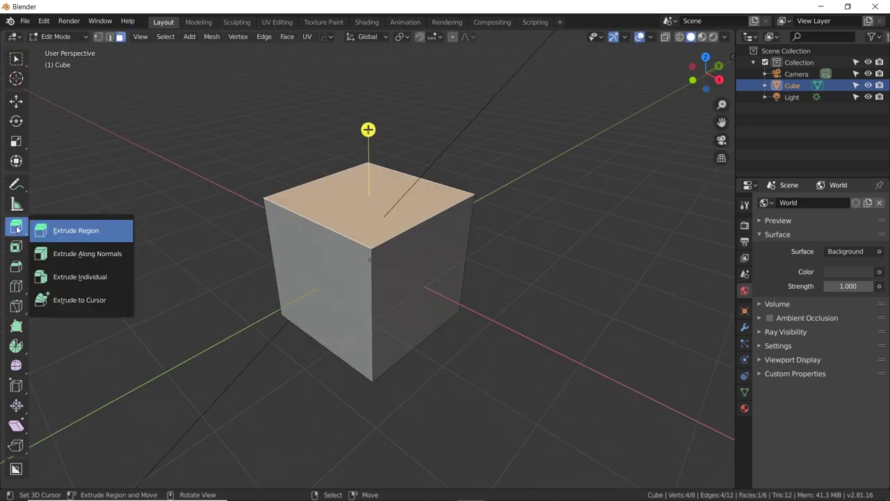
click(77, 231)
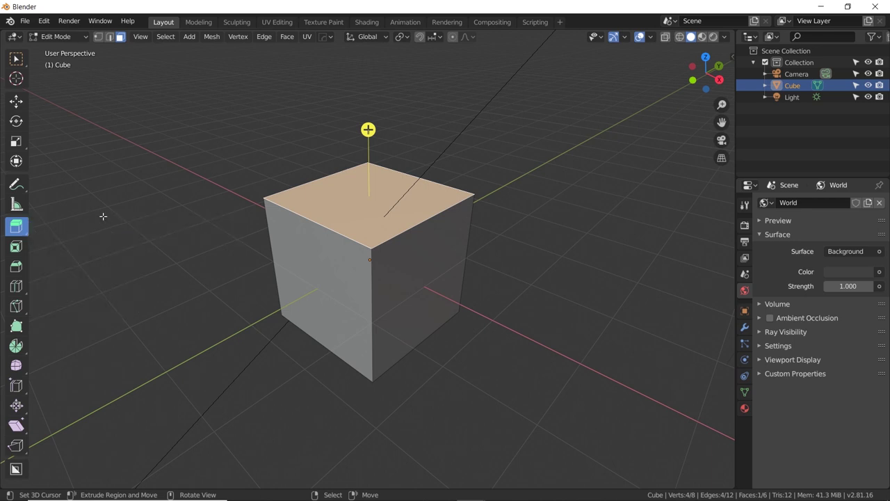
key(shift)
shift+click(327, 258)
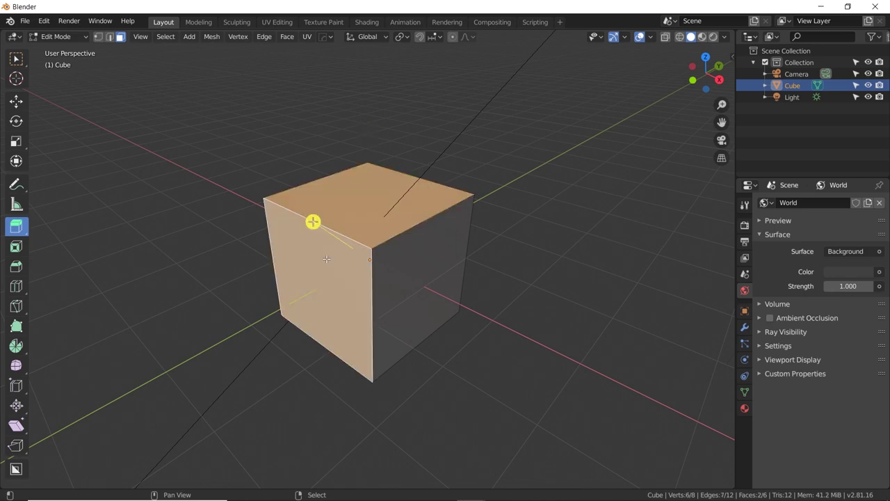
- Extrude both selected faces outward together with the gizmo, then undo
middle_drag(441, 260, 424, 269)
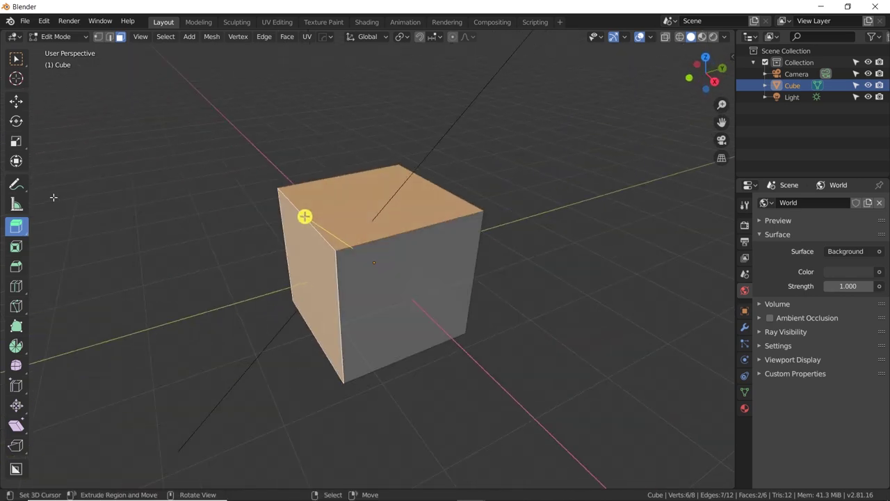
click(16, 226)
middle_drag(218, 195, 387, 199)
drag(313, 203, 281, 169)
key(ctrl+z)
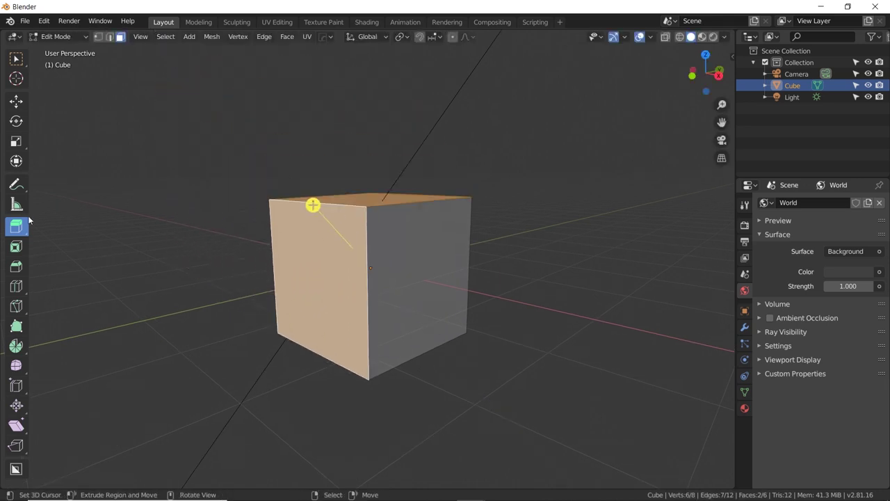
- Extrude the two faces along their normals, check them in Right view, then undo
click(21, 227)
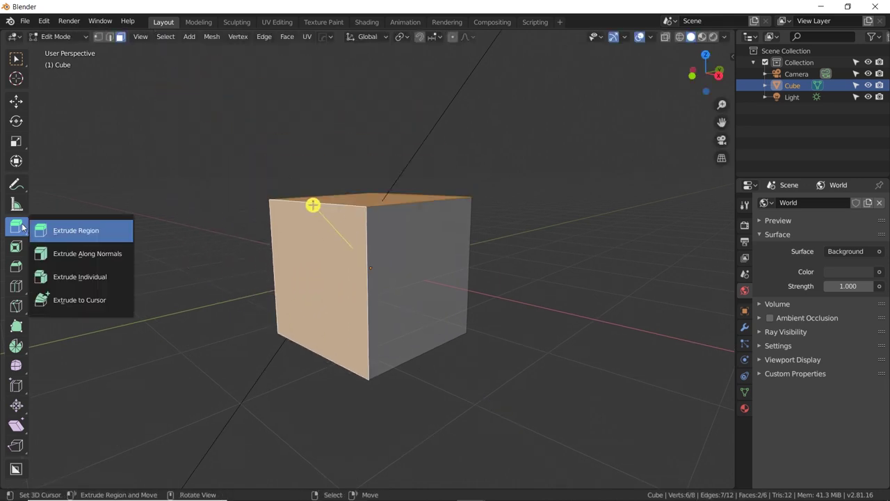
click(111, 256)
middle_drag(346, 206, 373, 206)
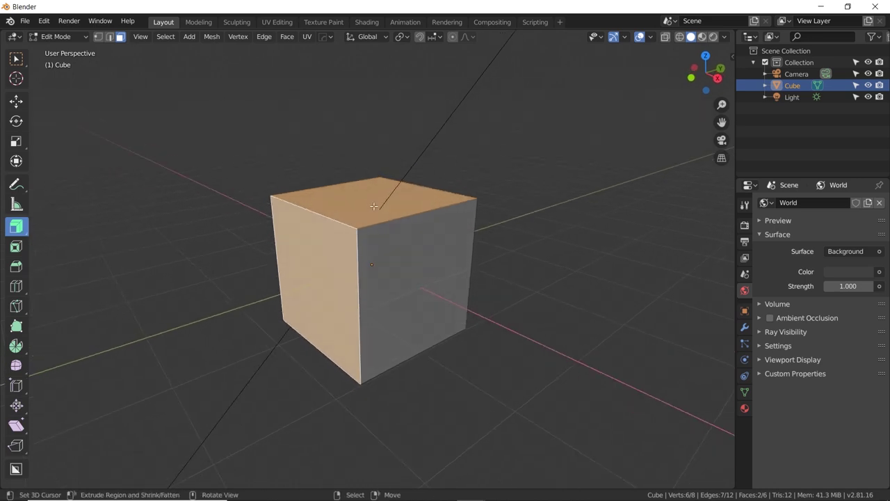
drag(382, 188, 443, 125)
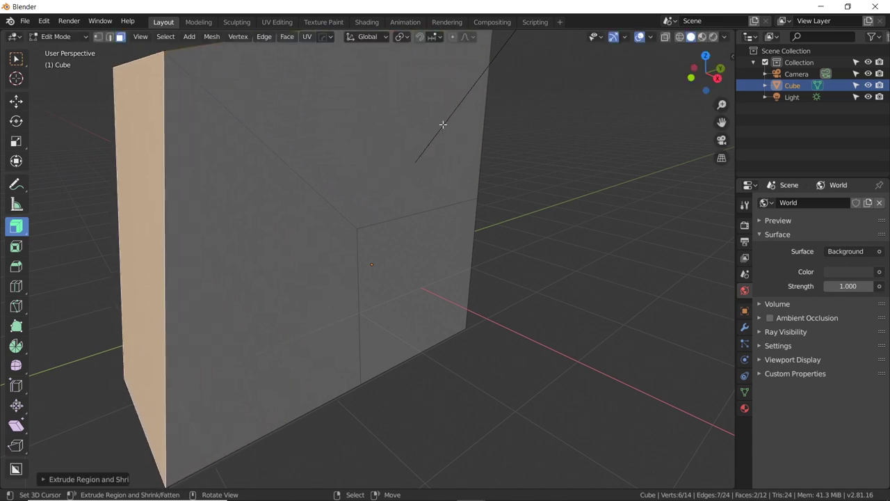
key(KP_3)
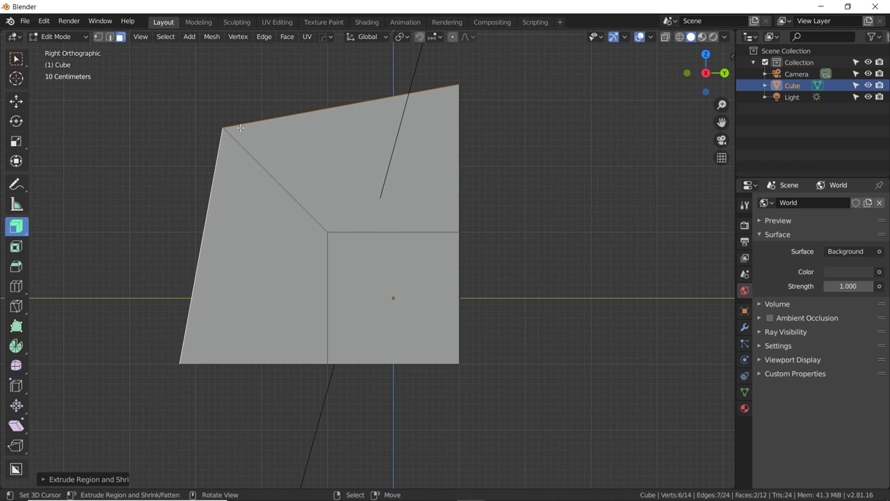
middle_drag(190, 161, 242, 180)
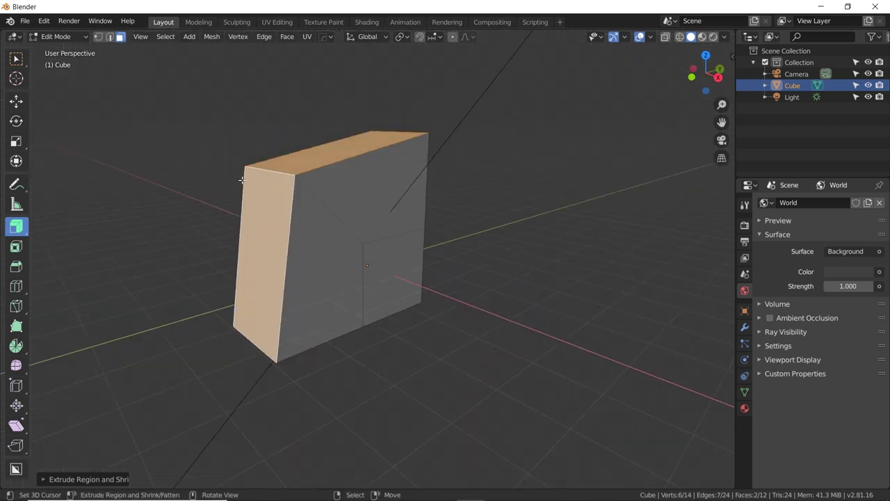
key(ctrl+z)
- Extrude the two faces as individual blocks, undo, then switch to Extrude to Cursor
drag(17, 227, 108, 285)
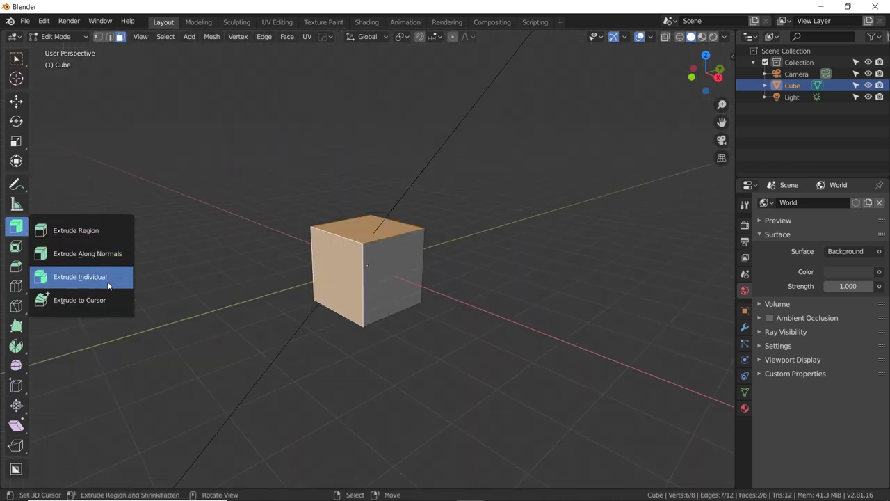
click(108, 277)
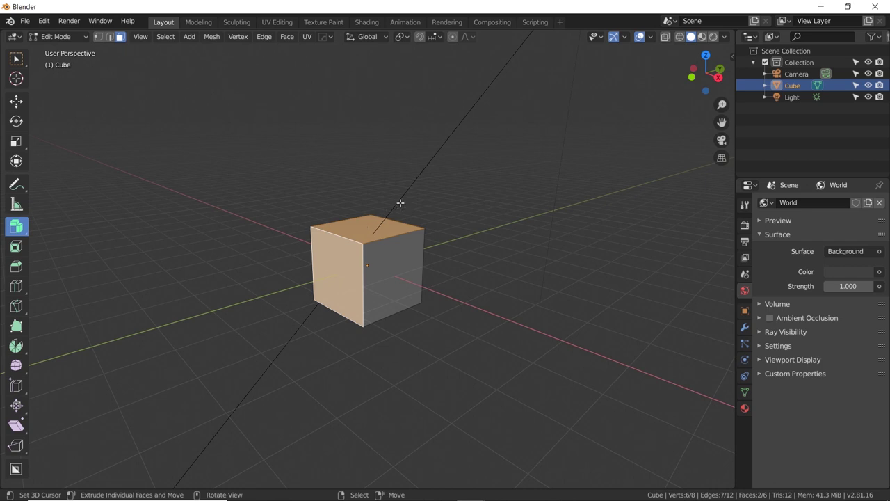
drag(401, 201, 436, 193)
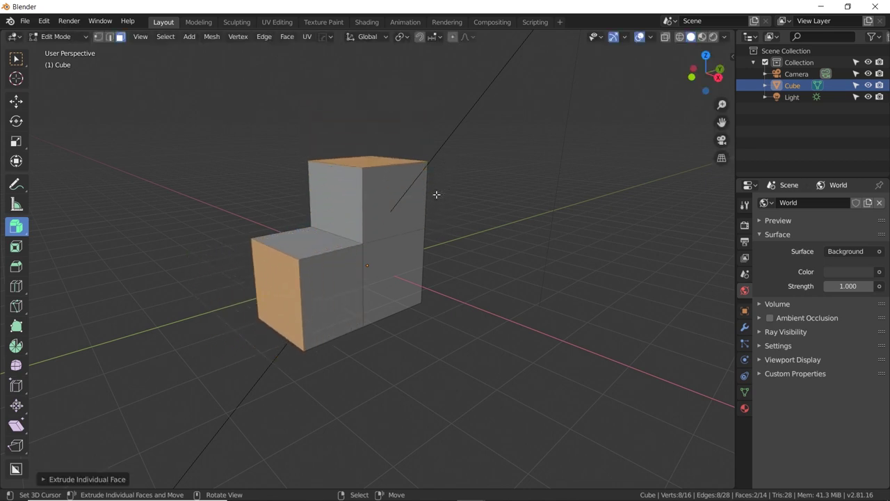
key(ctrl+z)
drag(13, 229, 96, 300)
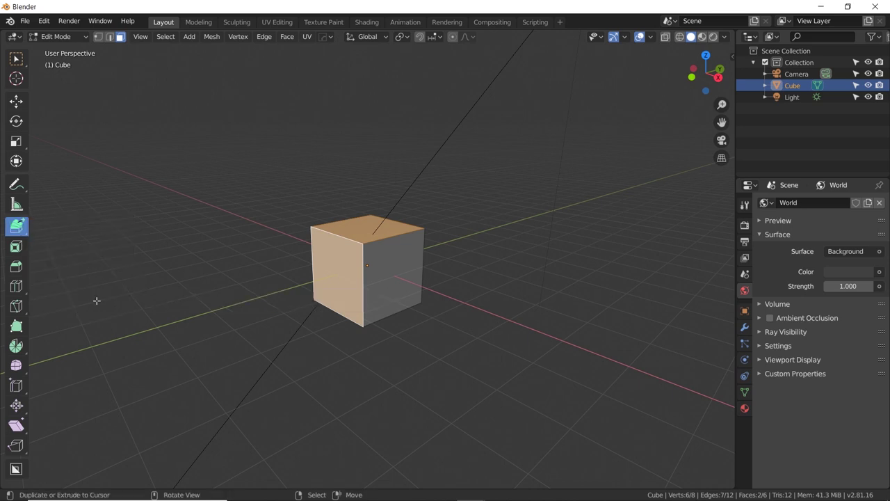
- Try extruding the selected faces toward four clicked points, then undo back to the cube
click(317, 207)
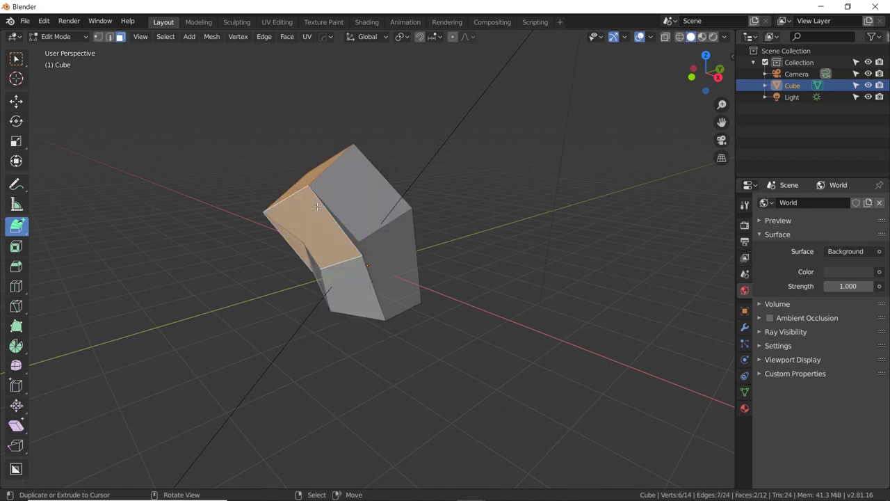
click(257, 191)
click(196, 206)
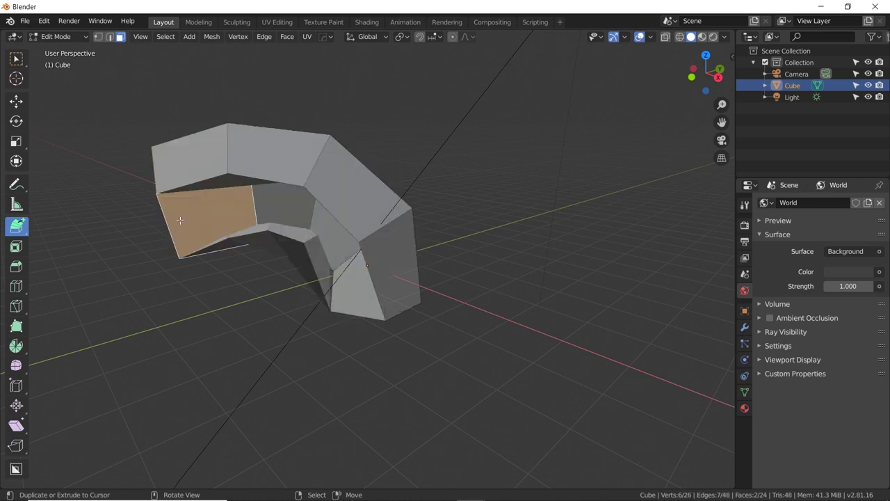
click(186, 316)
key(ctrl+z)
key(ctrl+z)
key(ctrl+z)
key(ctrl+z)
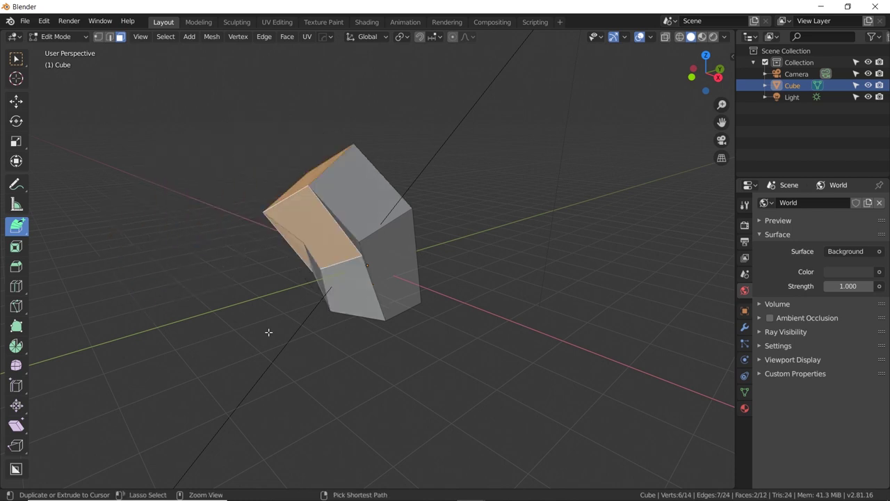
- Select only the top face and extrude it toward successive points into a leftward arch
click(373, 235)
middle_drag(437, 219, 390, 205)
click(350, 191)
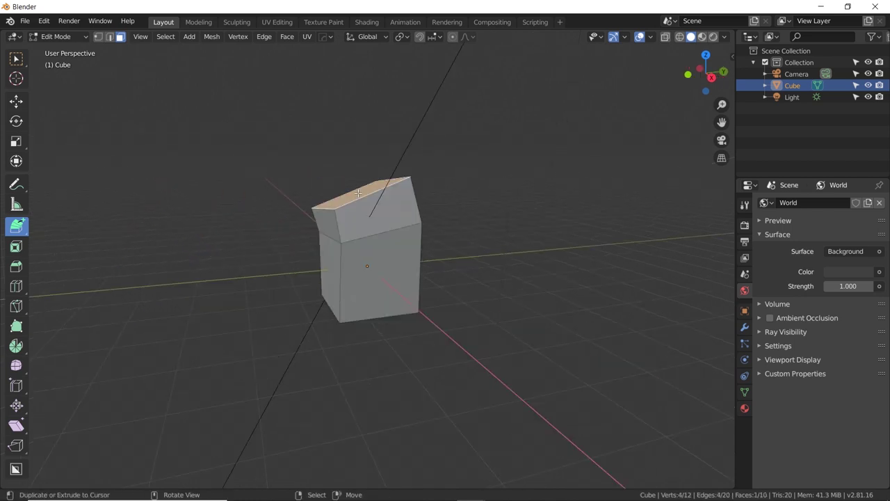
click(335, 182)
click(284, 181)
click(220, 203)
click(206, 249)
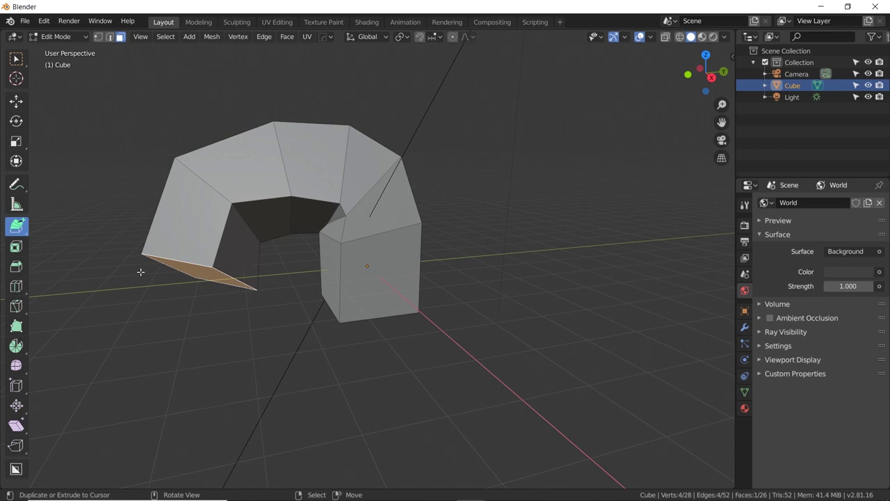
click(139, 272)
- Continue the tube down, across the front and up the right side, then orbit to inspect
click(102, 321)
click(94, 372)
click(276, 414)
click(388, 411)
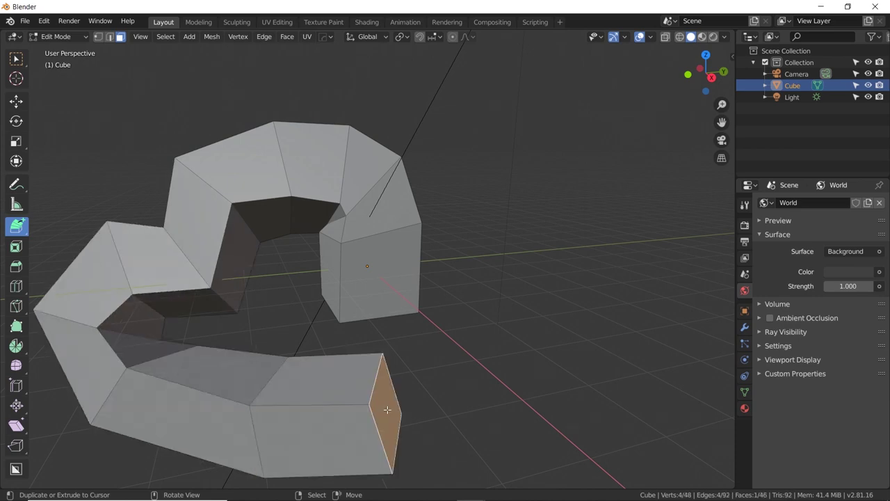
click(470, 374)
click(561, 290)
click(575, 231)
click(633, 159)
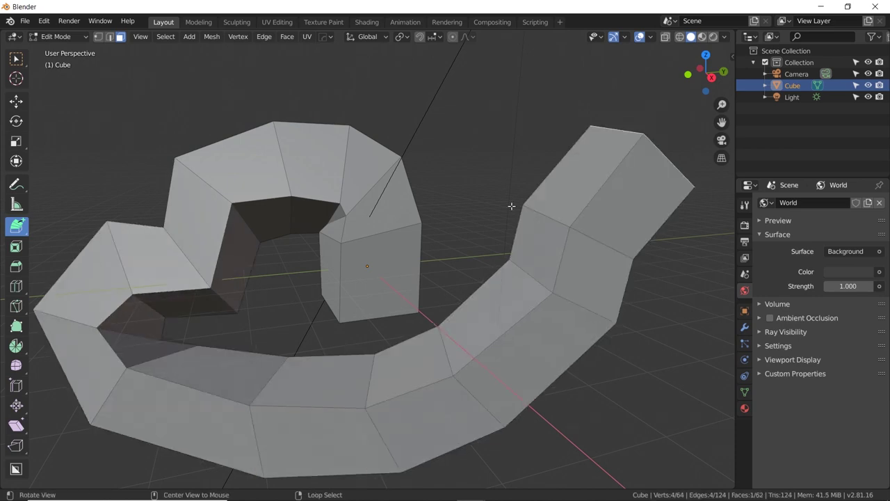
middle_drag(513, 205, 258, 109)
scroll(572, 229, down, 3)
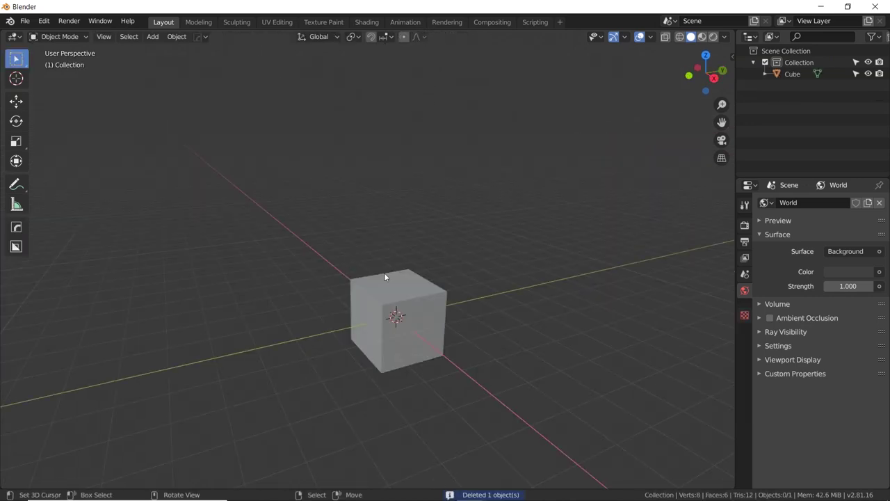
- Delete the cube and add an ico sphere in its place
click(407, 288)
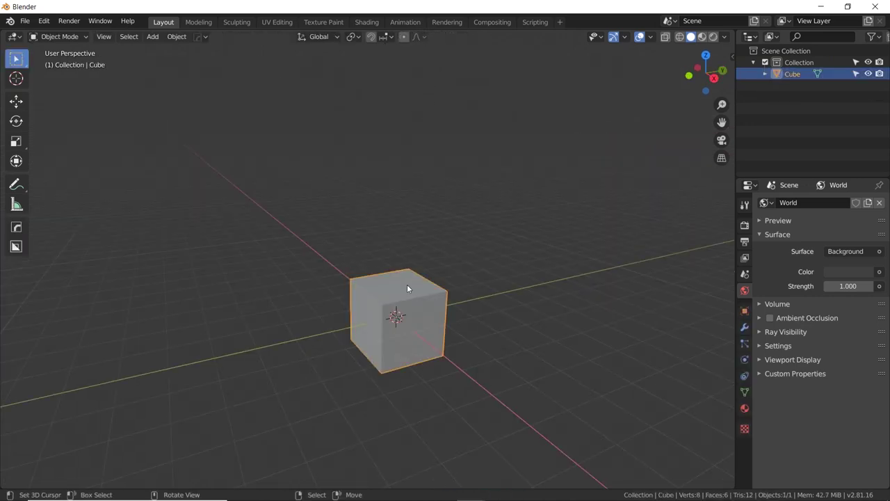
key(Tab)
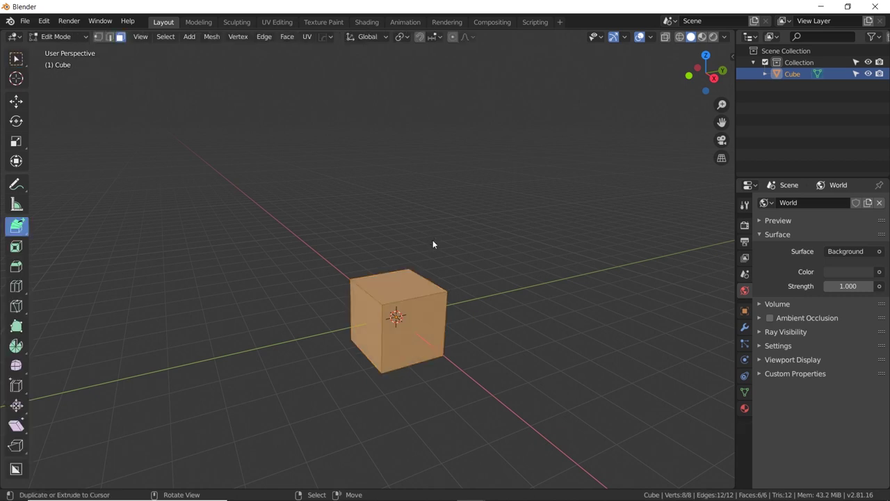
key(Tab)
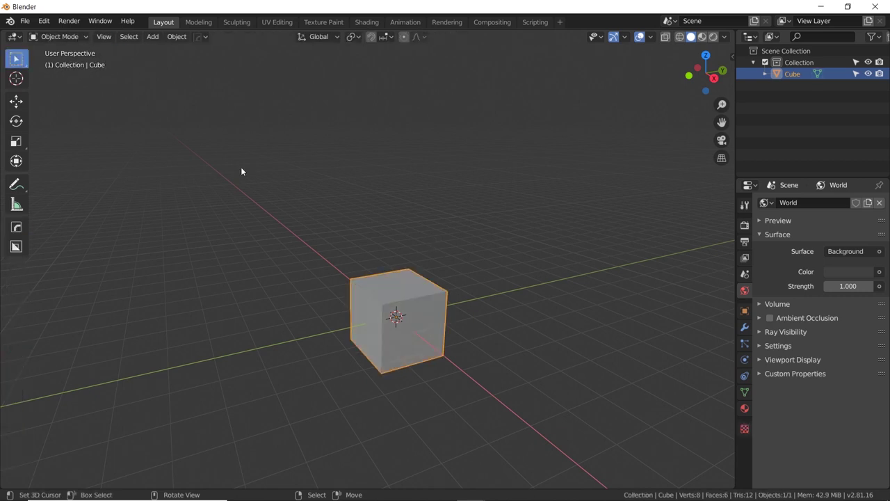
key(Delete)
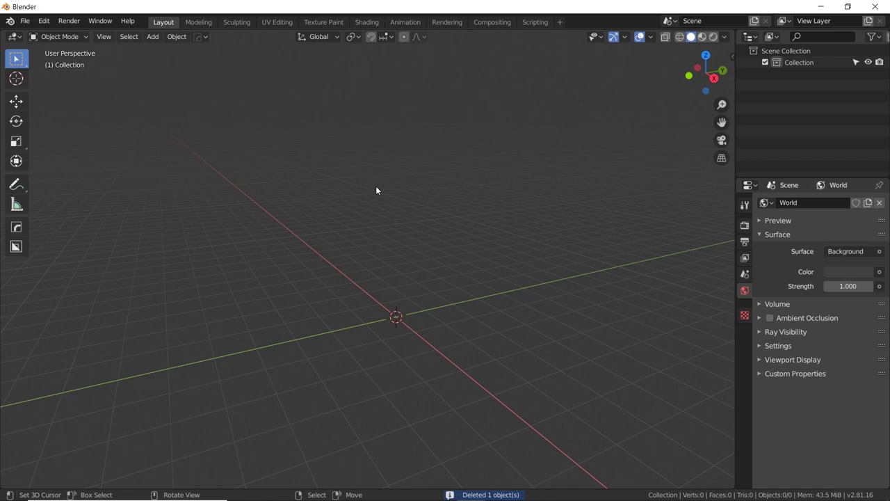
key(shift+a)
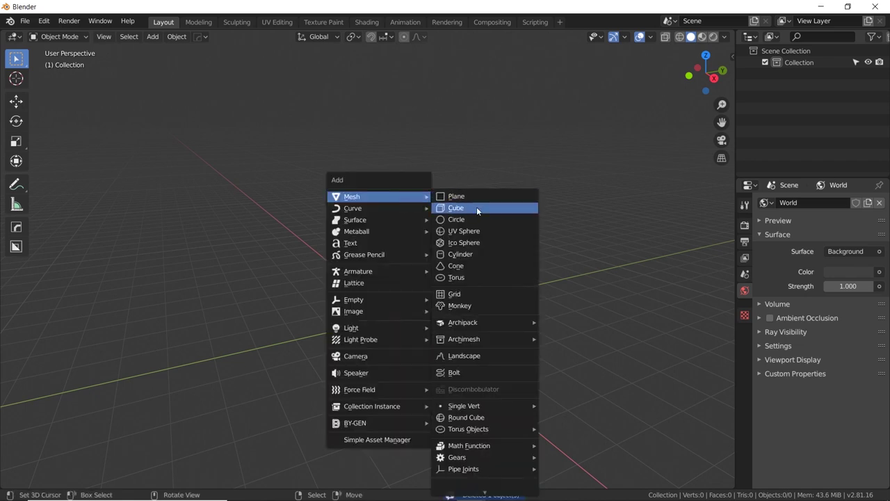
click(486, 244)
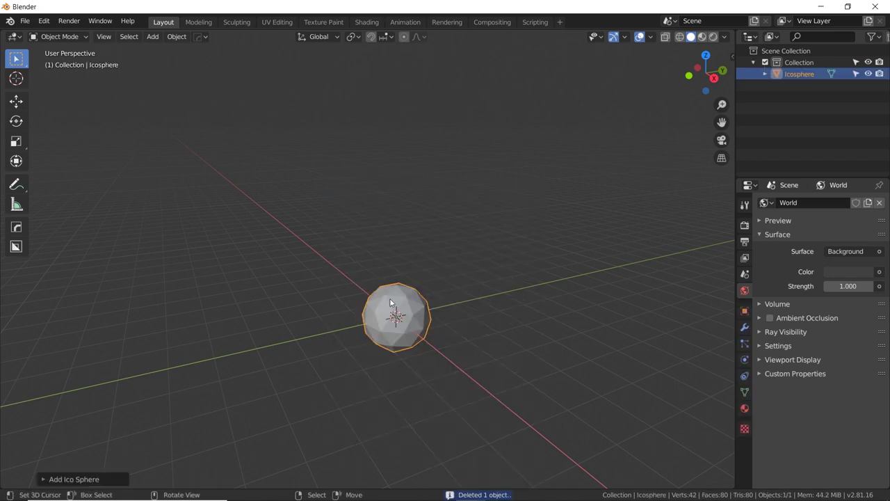
- In Edit Mode, use Extrude Individual to pull every ico sphere face out into spikes
key(Tab)
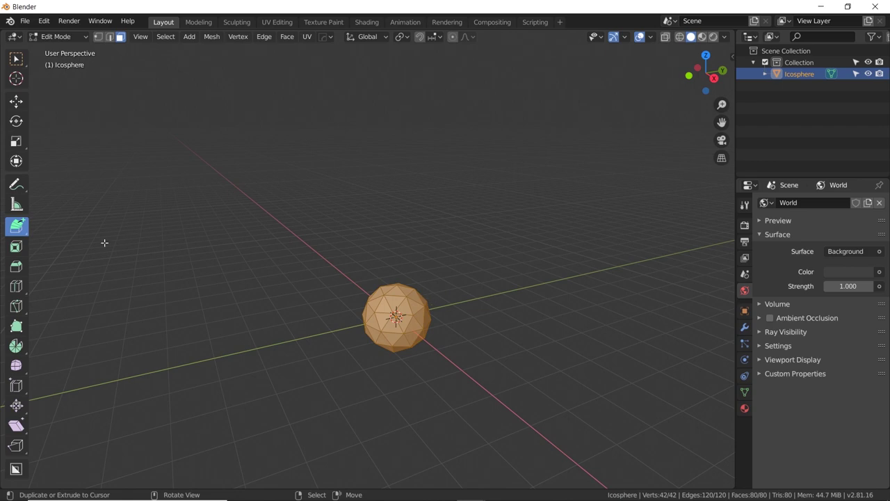
drag(17, 226, 92, 276)
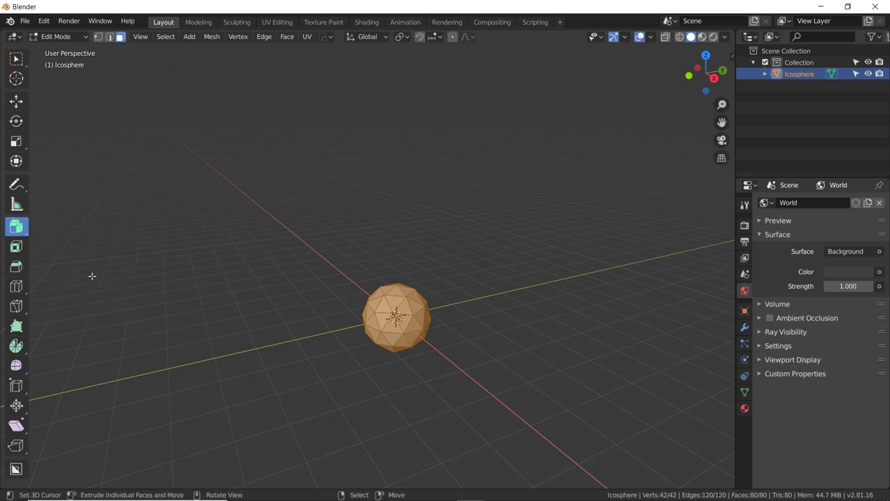
drag(449, 286, 465, 305)
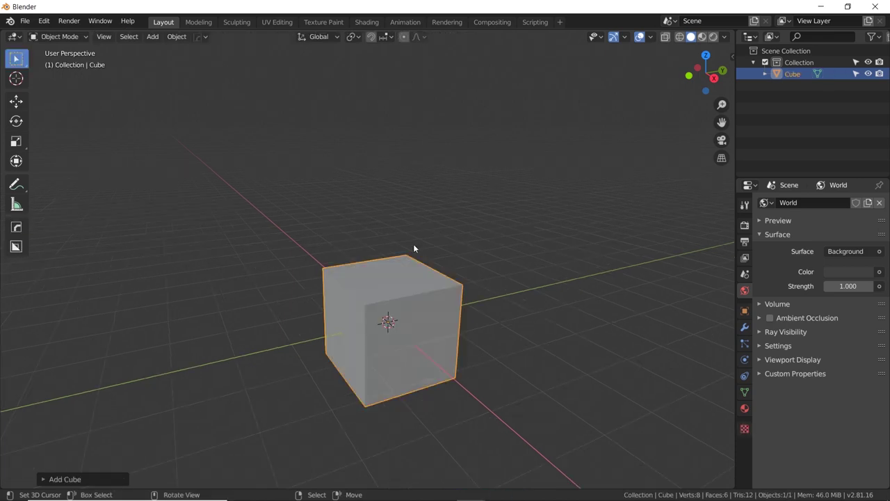
- In Edit Mode, inset the cube's front face to leave a smaller square inside a border
key(Tab)
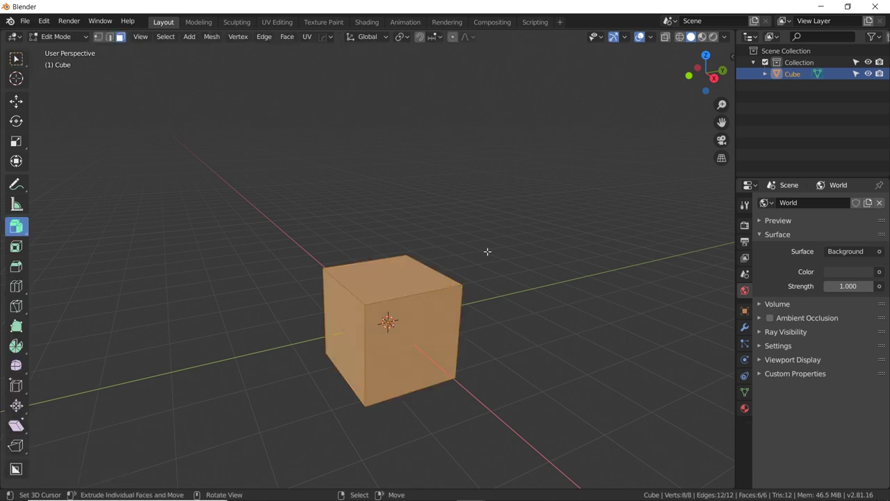
click(413, 331)
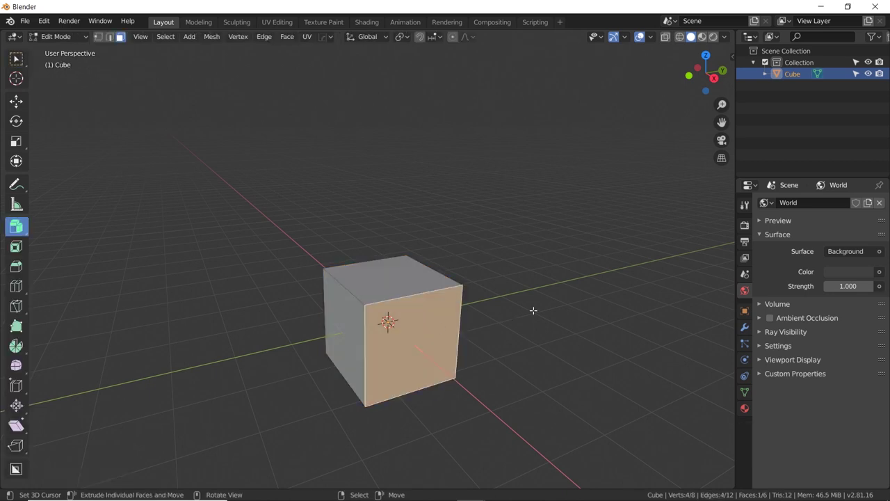
key(i)
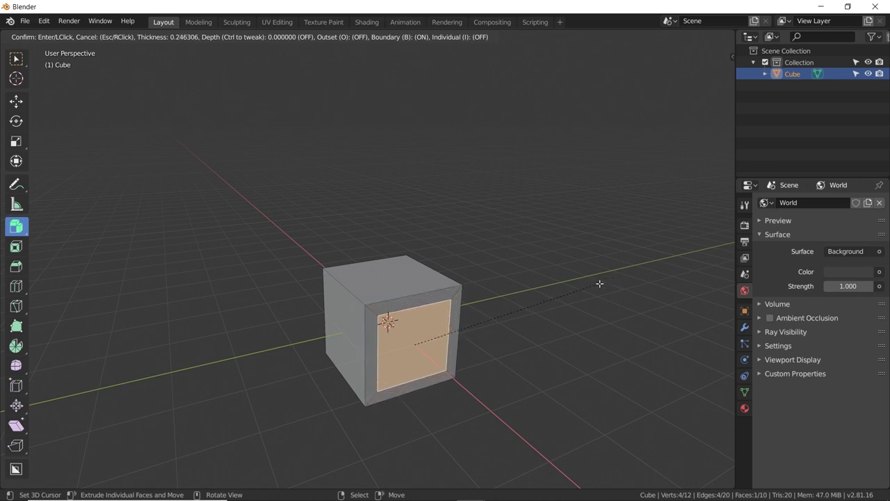
click(600, 284)
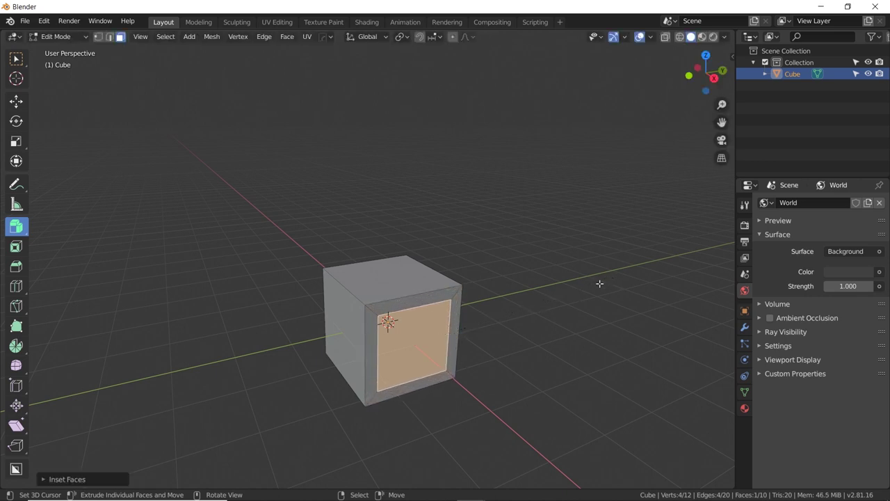
- Orbit, zoom and frame the view on the newly inset front face
middle_drag(532, 303, 512, 301)
scroll(511, 301, up, 2)
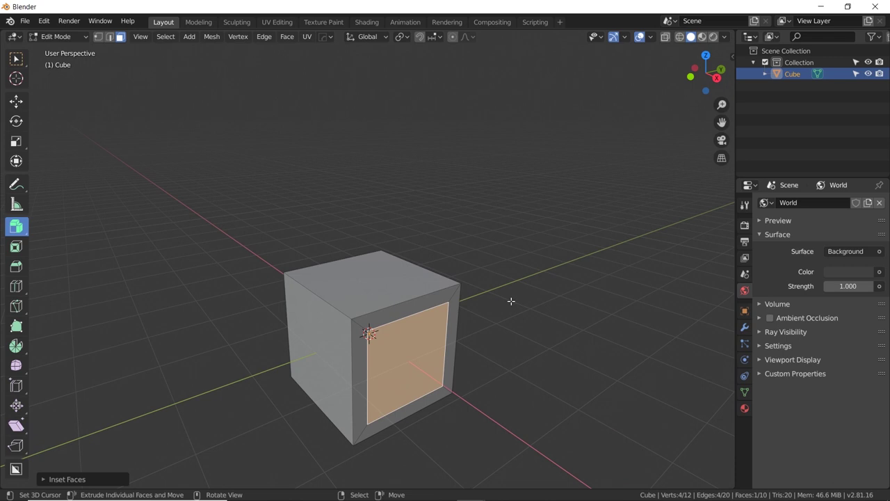
key(KP_Decimal)
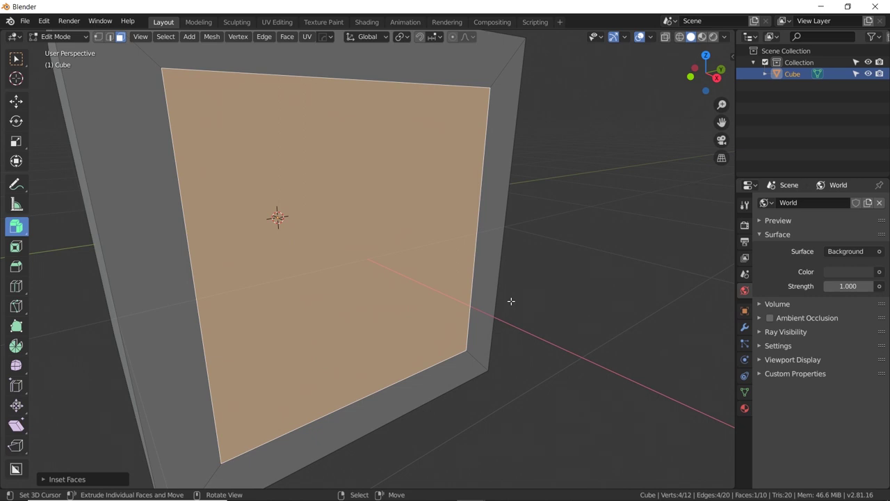
scroll(511, 301, down, 2)
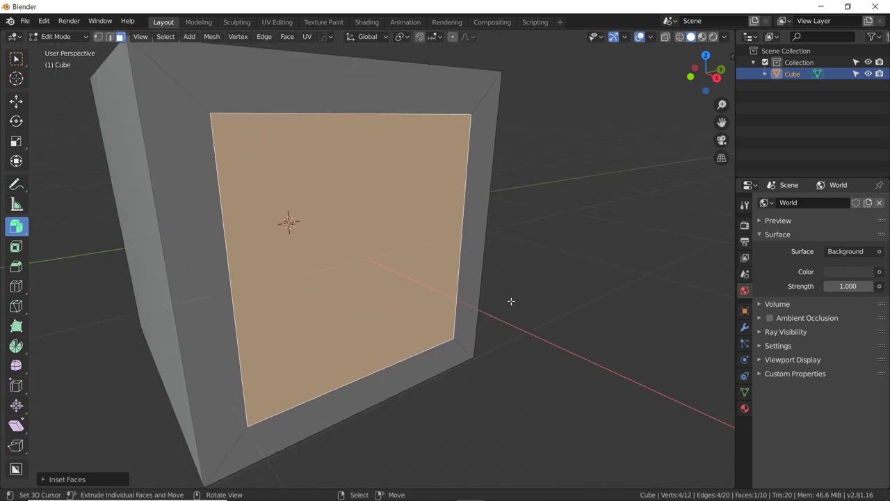
scroll(511, 301, down, 1)
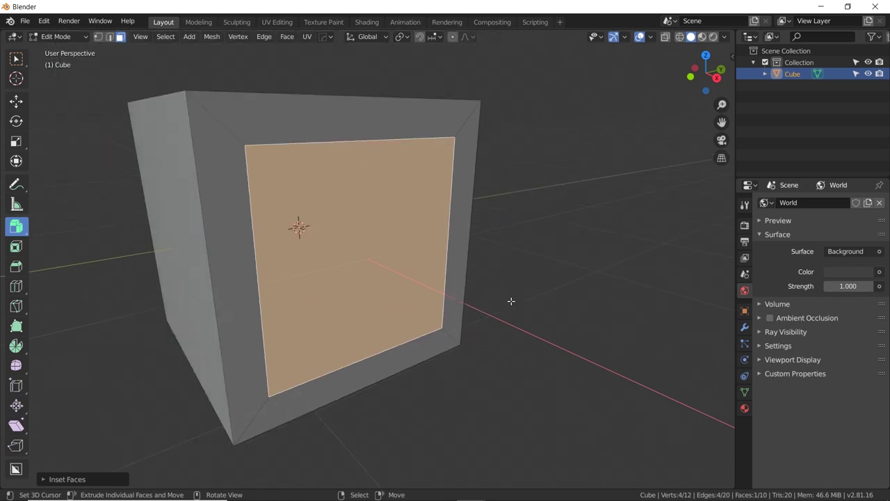
scroll(511, 302, up, 1)
scroll(512, 302, down, 2)
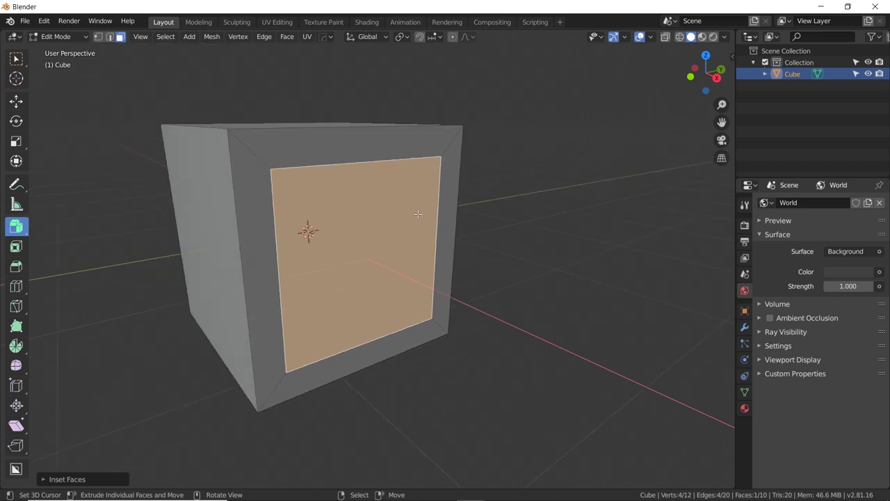
middle_drag(385, 201, 413, 204)
- Extrude the inset front face outward and inset the new end face
key(e)
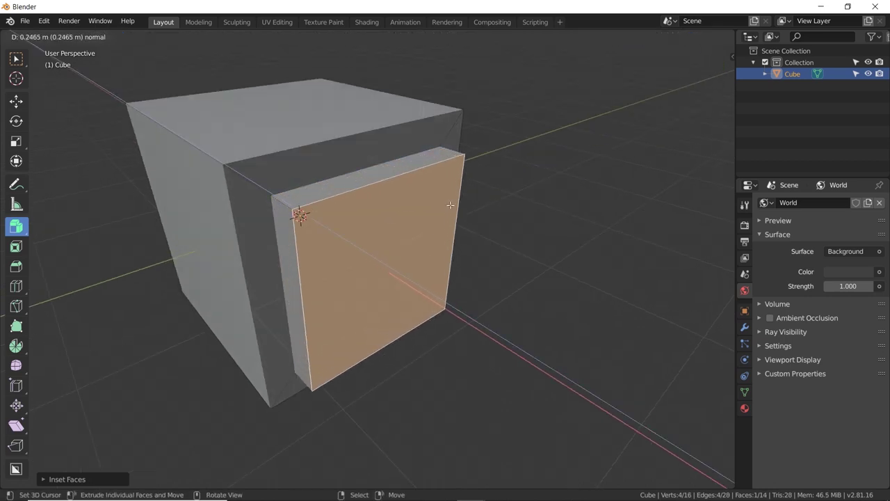
click(491, 214)
key(Tab)
middle_drag(491, 214, 406, 224)
key(Tab)
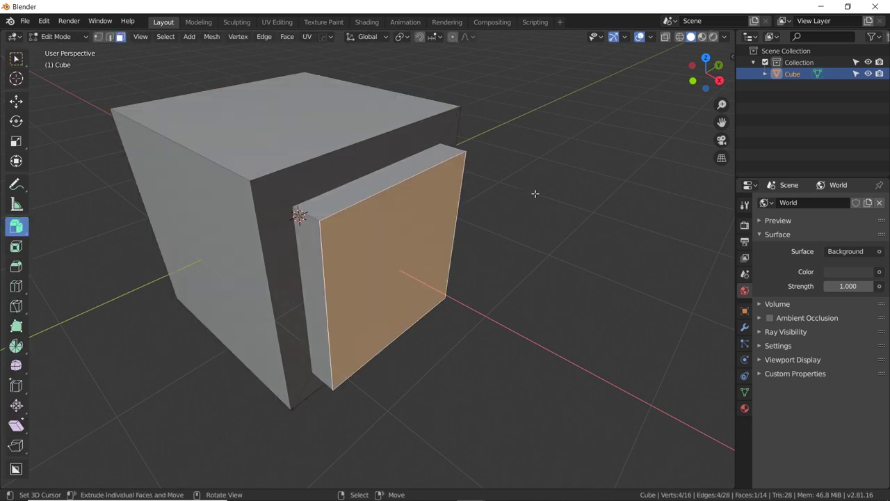
key(i)
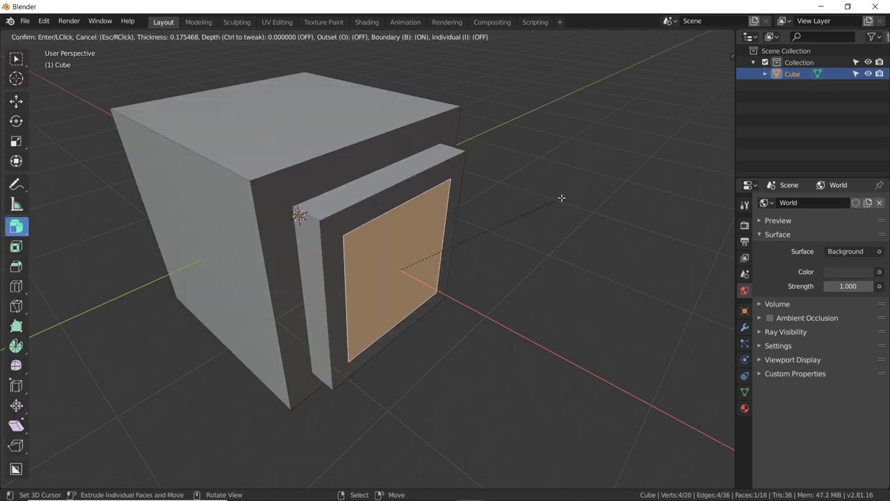
click(562, 198)
- Add another extruded step, inset it again, and extrude the centre face inward
key(e)
click(552, 194)
key(i)
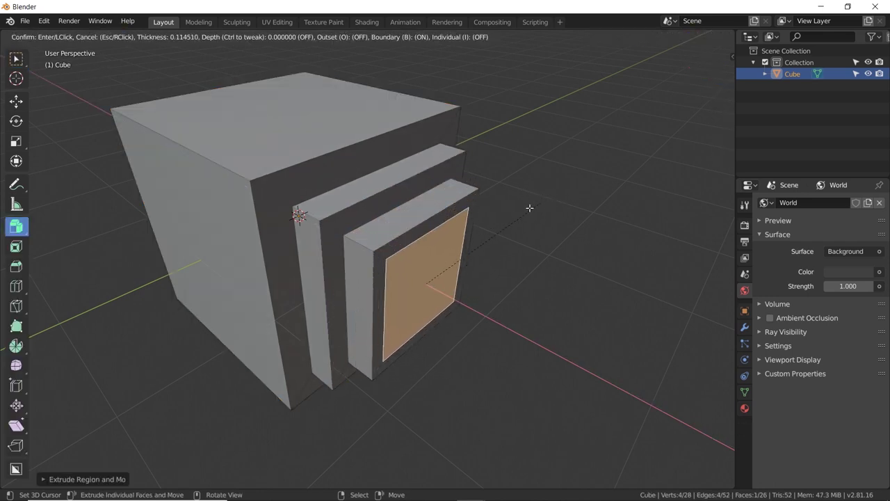
click(529, 210)
key(e)
click(552, 213)
key(Tab)
middle_drag(552, 212, 589, 242)
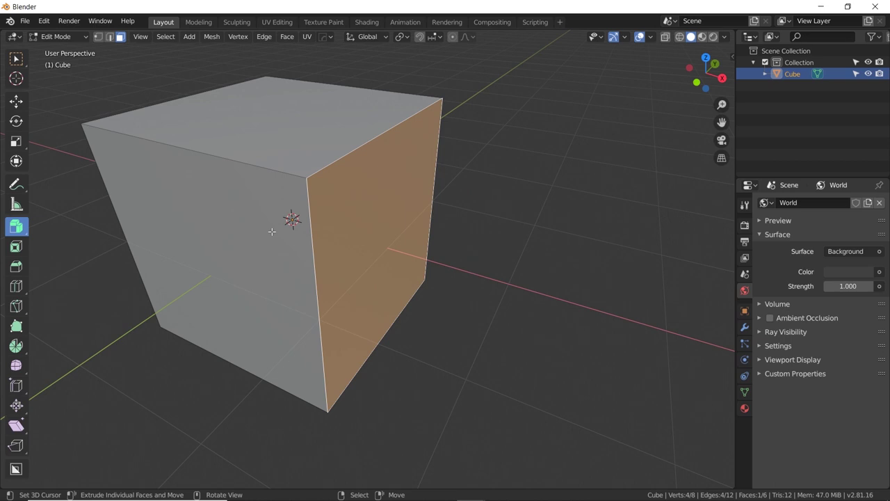
shift+click(271, 231)
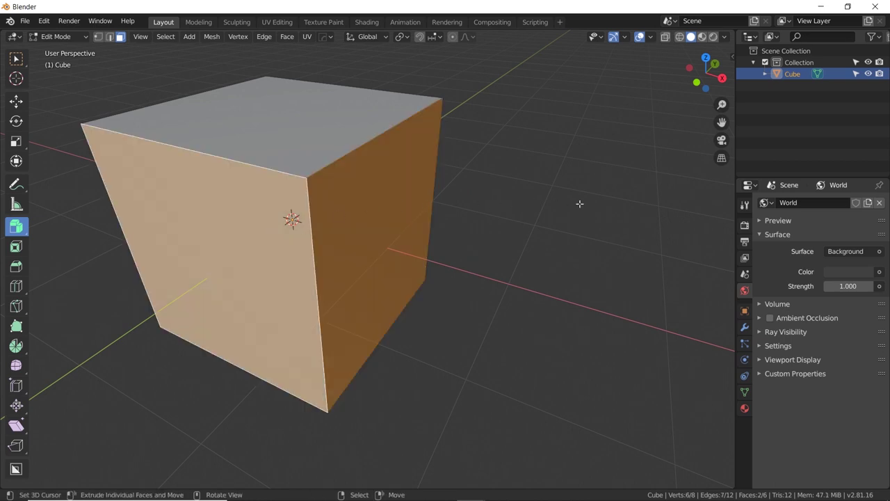
key(i)
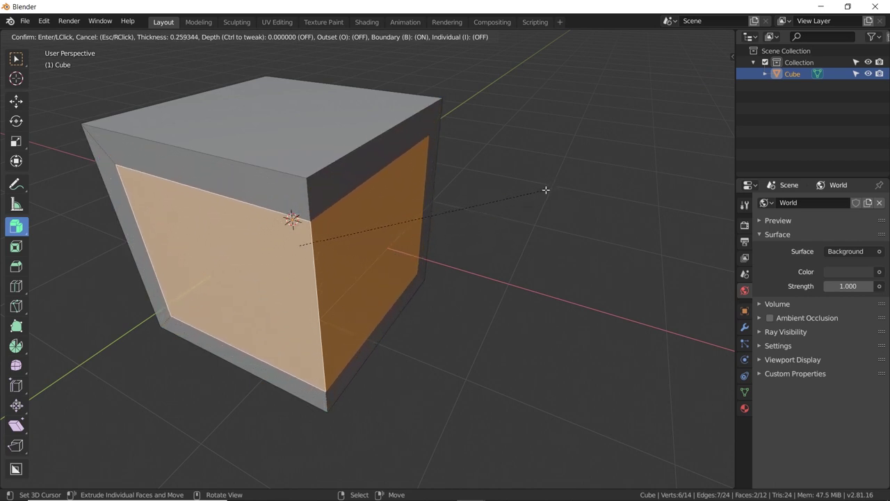
key(i)
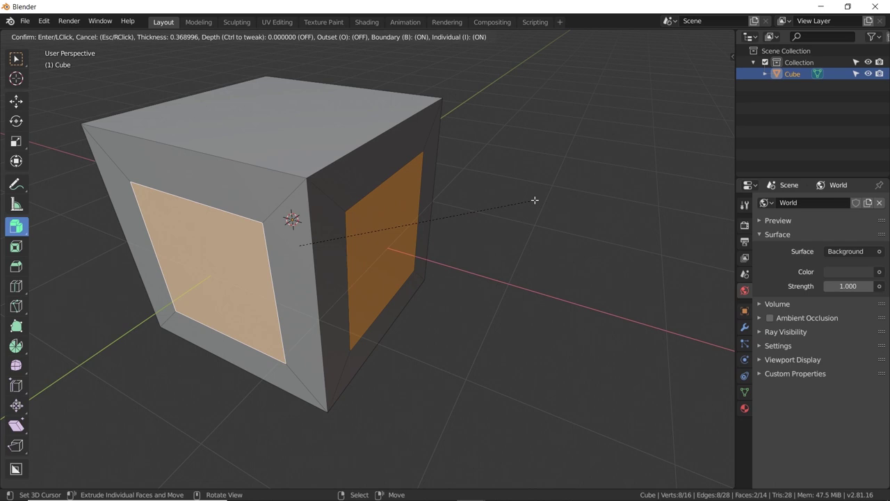
key(Escape)
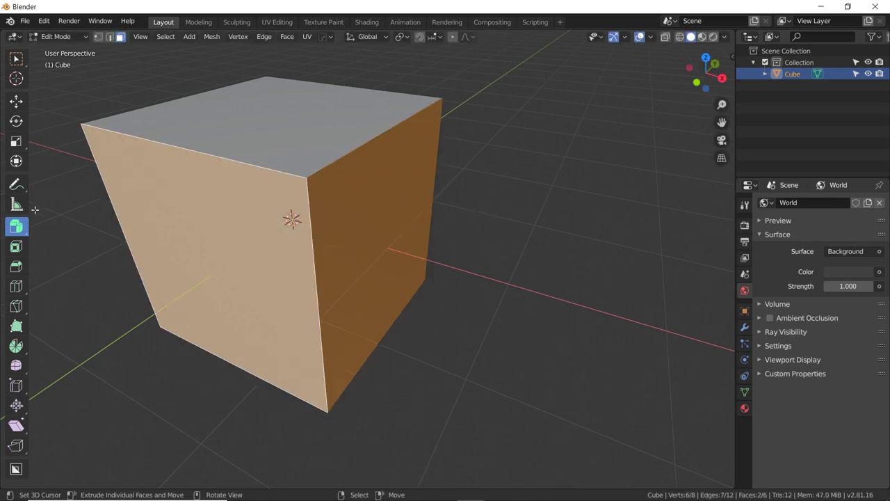
- Select only the cube's front face and inset it
click(16, 246)
click(369, 208)
middle_drag(369, 208, 441, 219)
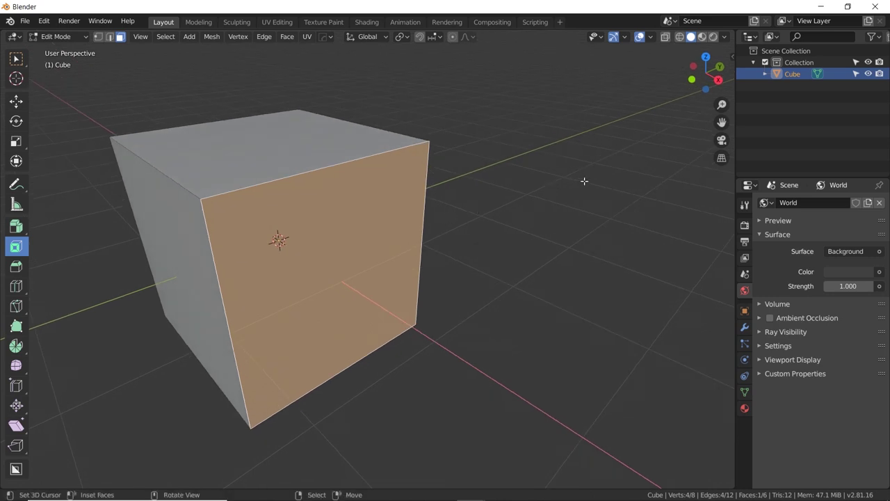
key(i)
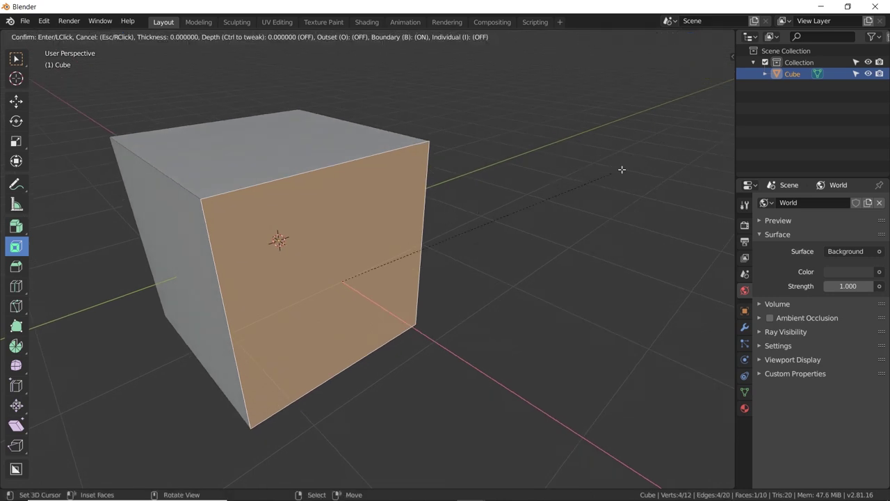
click(585, 178)
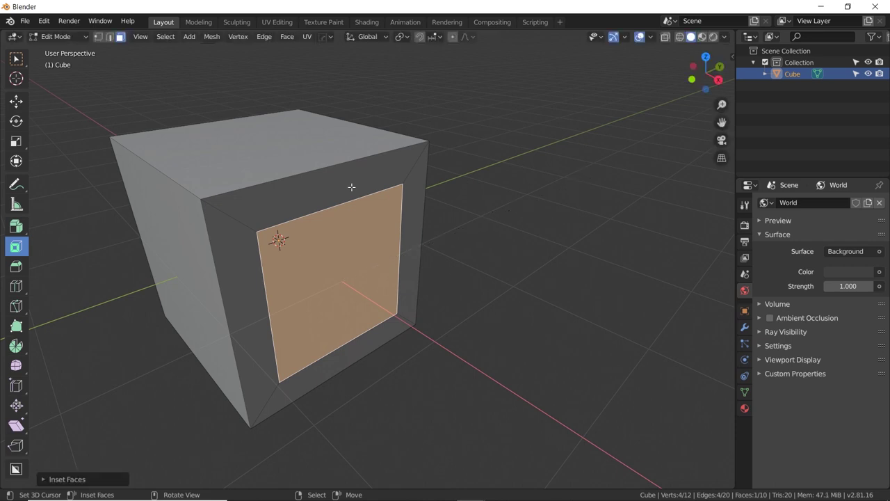
- Select the four border faces (top, left, bottom, right) and inset them
click(310, 195)
shift+click(251, 263)
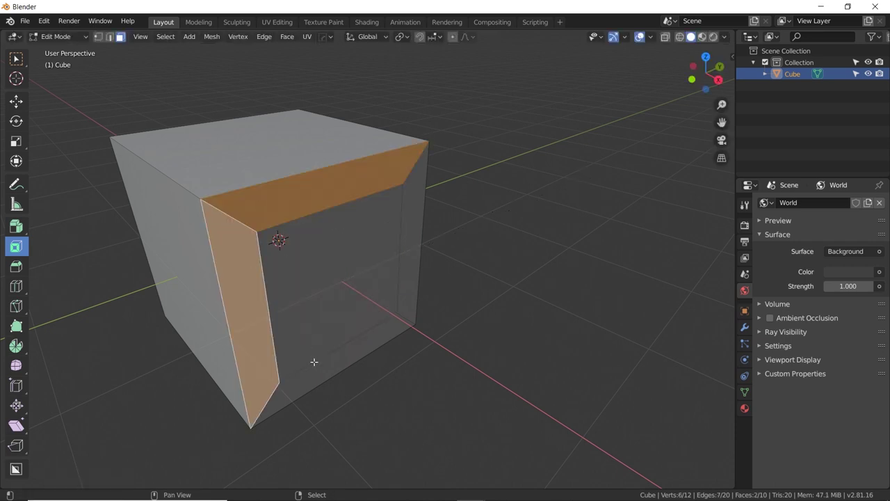
shift+click(319, 373)
shift+click(410, 262)
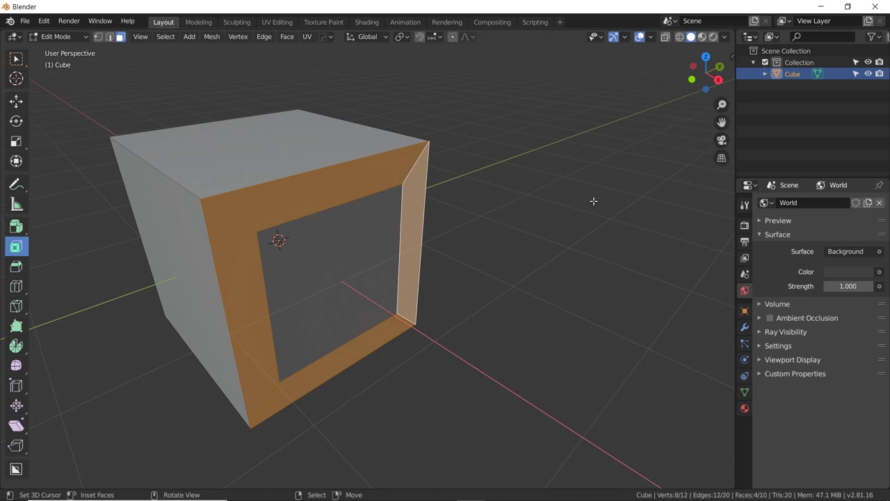
key(i)
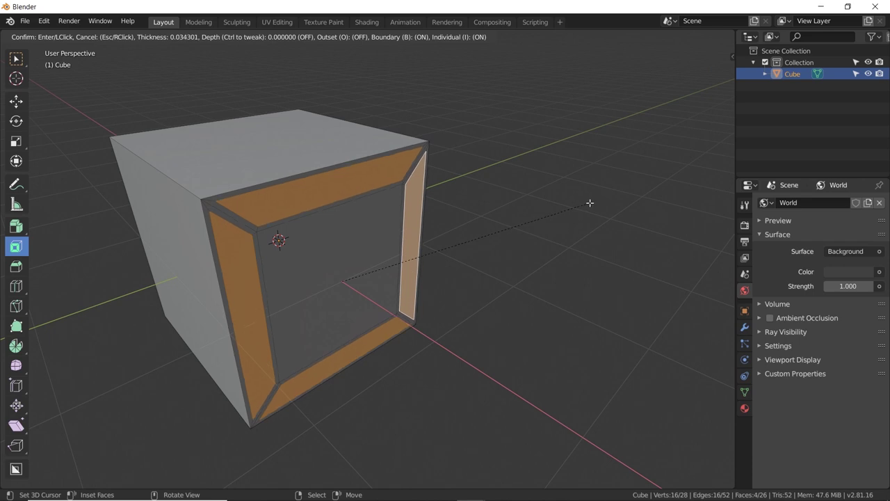
click(590, 202)
- Extrude the frame faces inward and the centre face outward, then view in Object Mode
key(e)
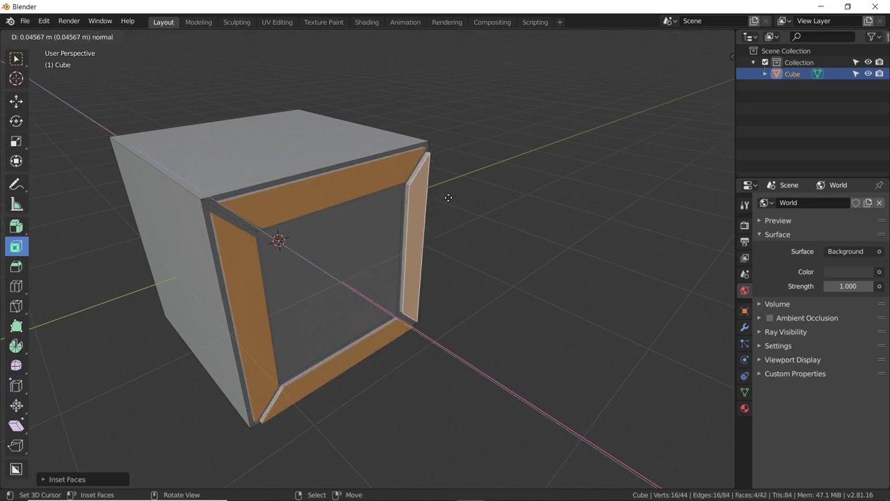
click(447, 196)
click(344, 244)
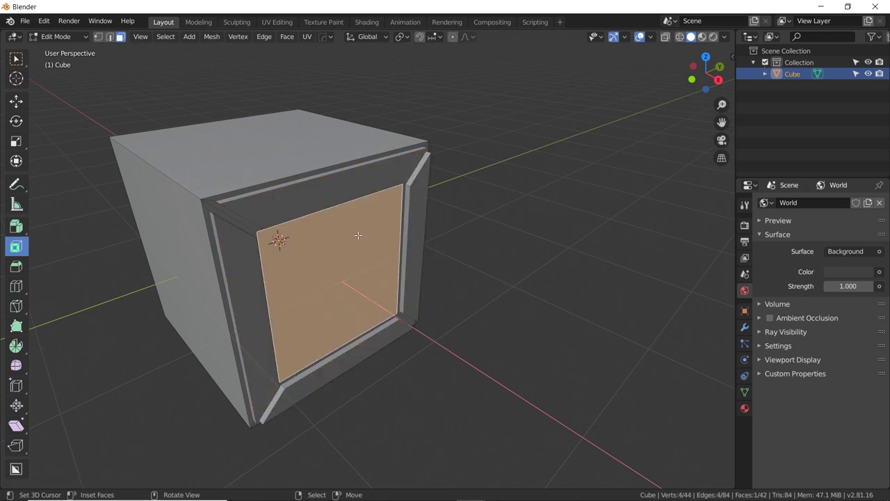
key(e)
click(364, 232)
key(Tab)
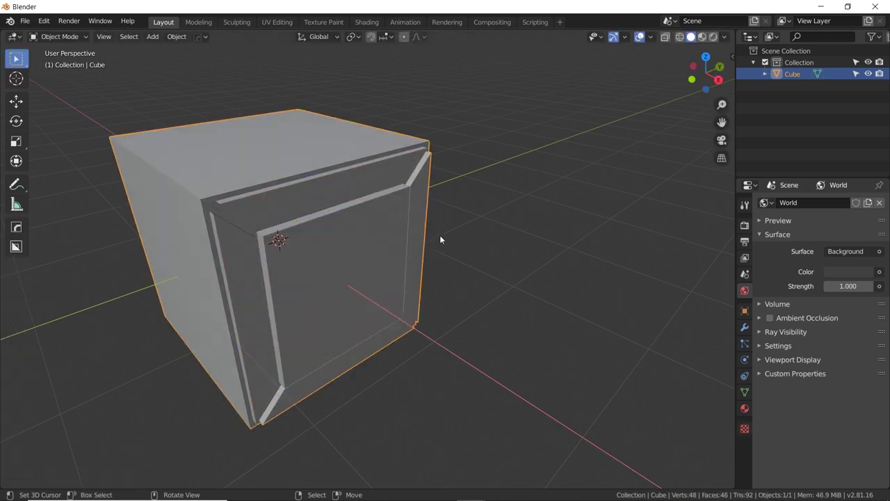
- Switch to the Bevel tool and cancel a trial bevel on the front face
middle_drag(429, 241, 447, 223)
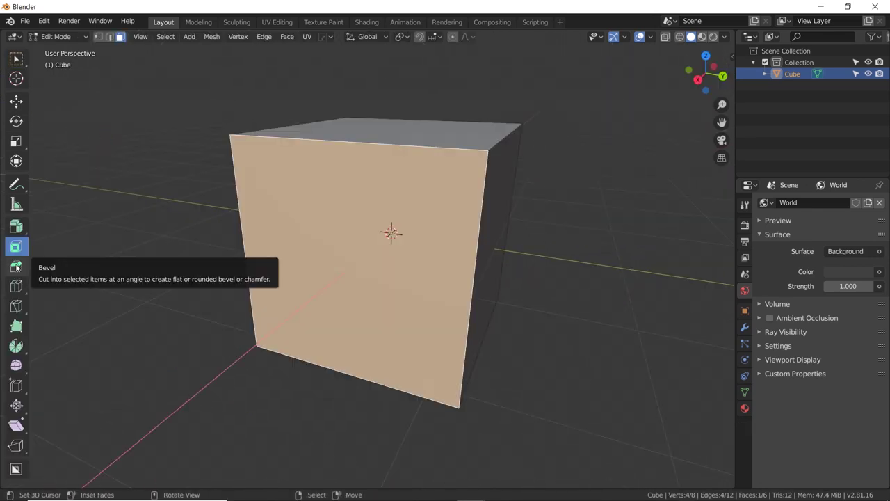
middle_drag(204, 198, 298, 196)
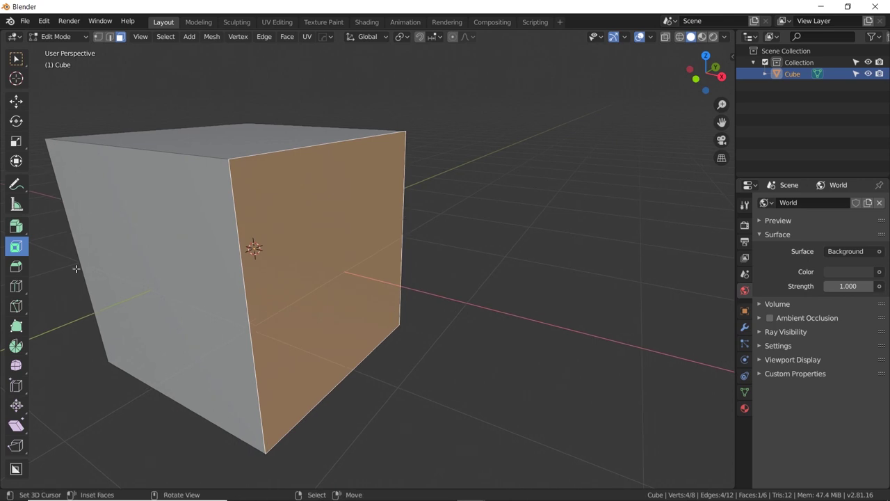
click(17, 269)
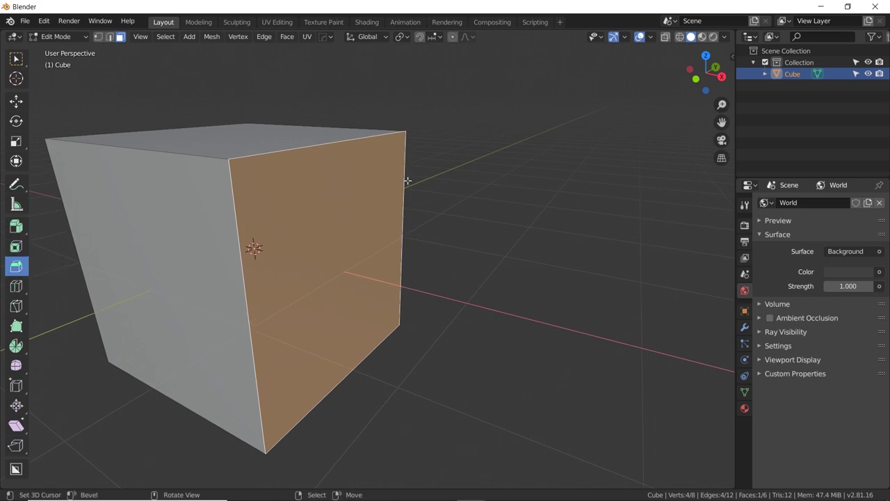
mouse_move(407, 181)
mouse_down()
mouse_move(483, 169)
mouse_move(433, 183)
mouse_move(385, 171)
mouse_move(368, 185)
mouse_move(398, 175)
mouse_up()
key(Escape)
- Set the bevel to 8 segments and drag a rounded bevel on the face
click(745, 205)
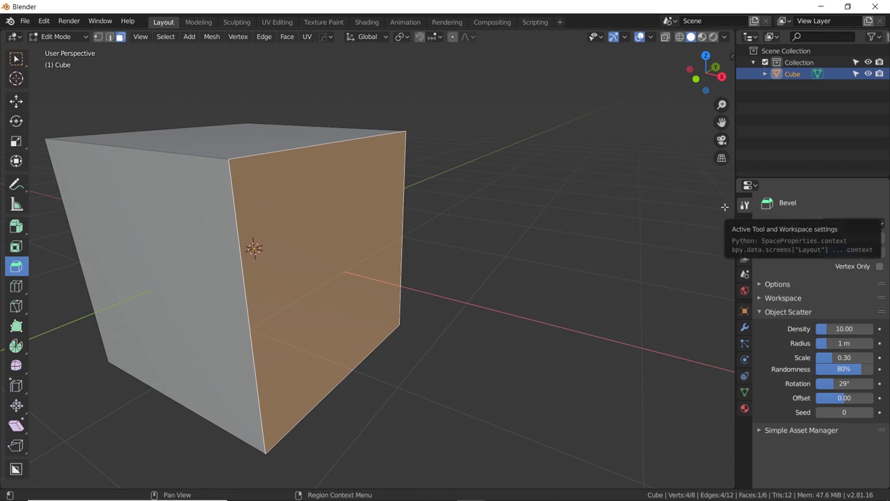
click(837, 223)
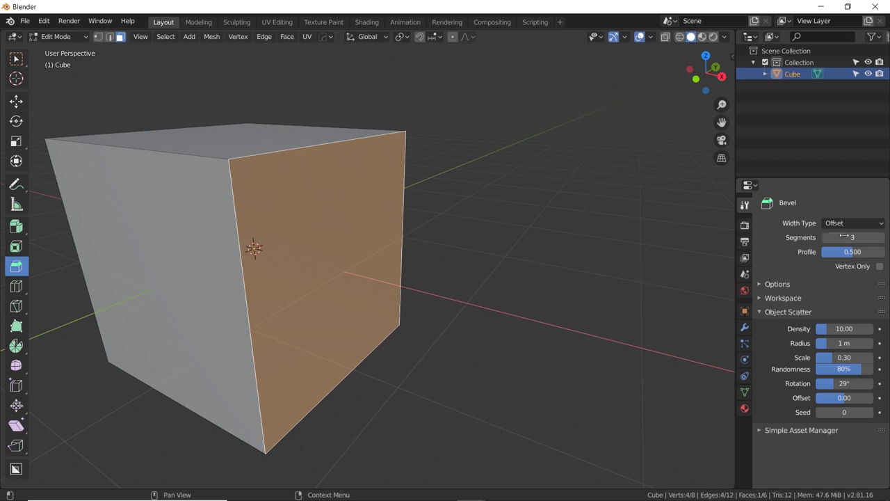
click(854, 240)
key(Return)
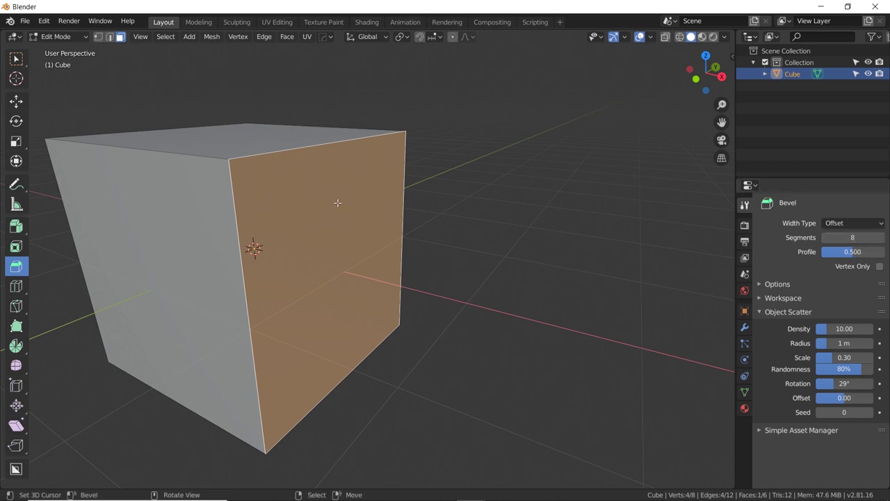
drag(371, 201, 402, 194)
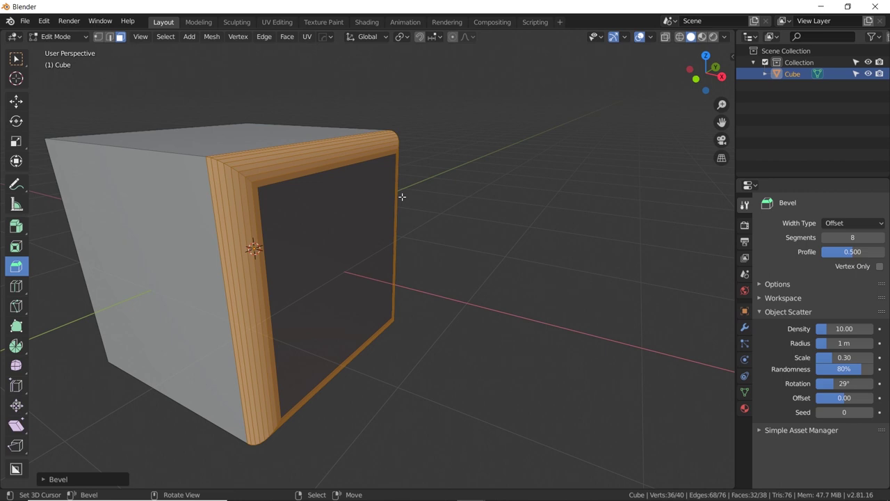
mouse_move(401, 195)
middle_down()
mouse_move(445, 183)
mouse_move(398, 210)
middle_up()
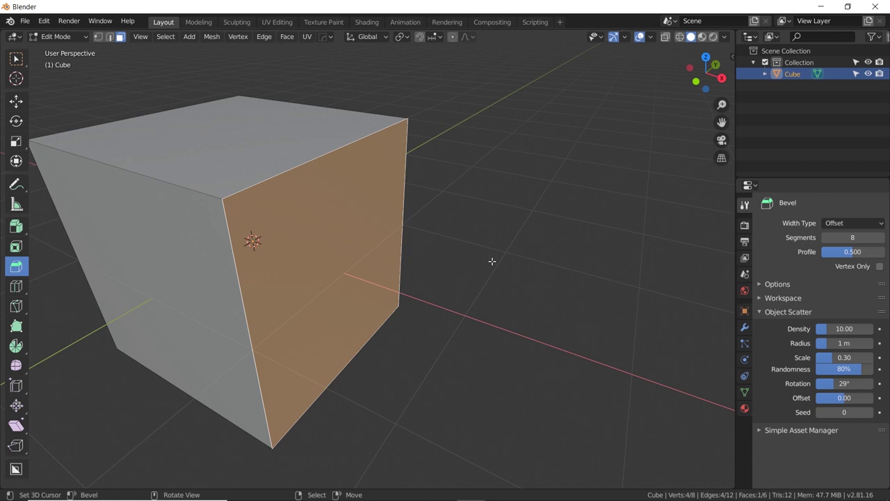
drag(492, 261, 525, 251)
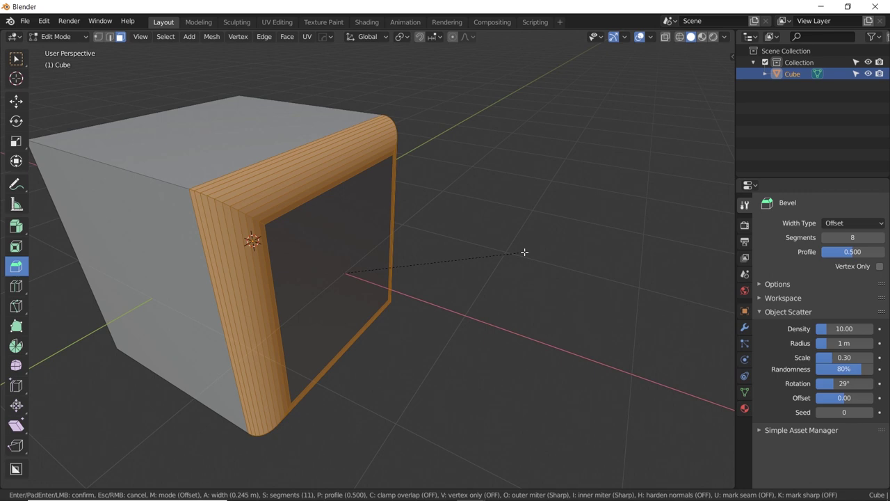
scroll(525, 252, down, 10)
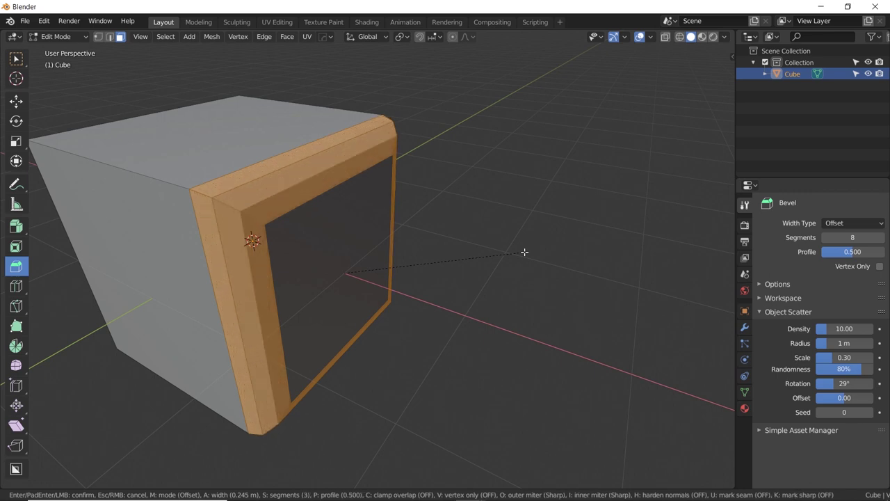
scroll(524, 252, up, 9)
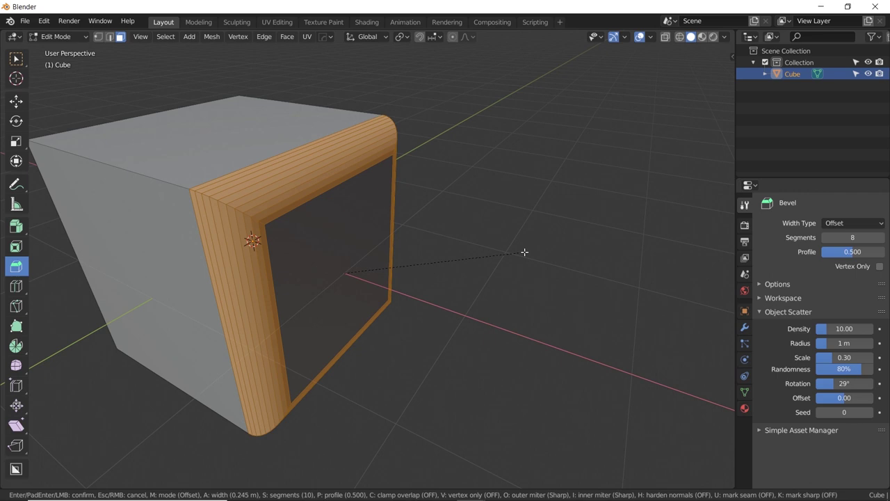
click(525, 252)
key(Tab)
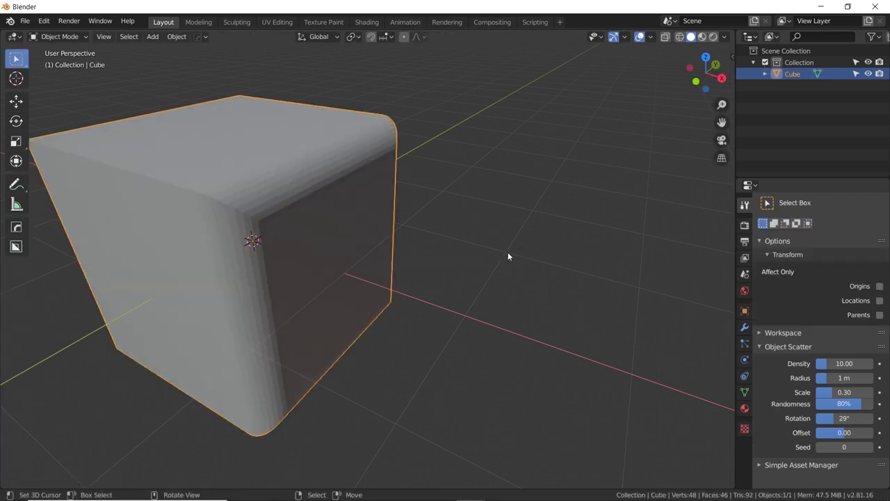
middle_drag(487, 255, 502, 243)
key(Tab)
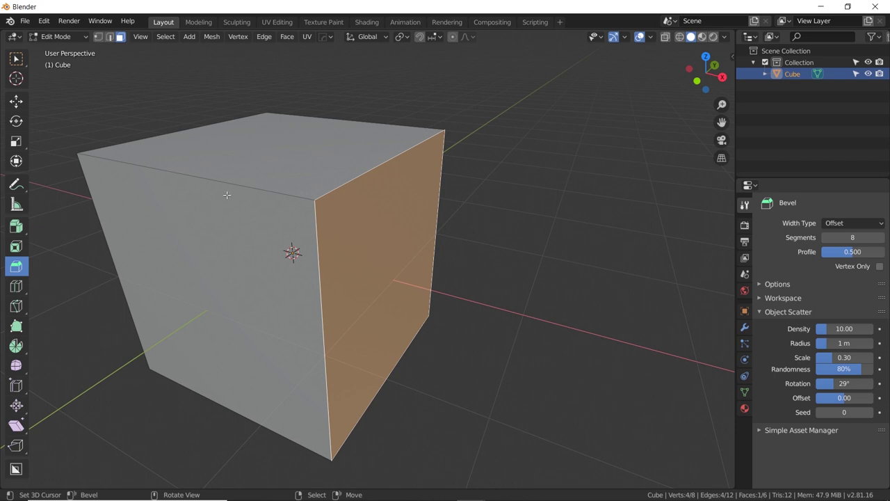
- Add an edge loop around the cube and slide it toward one side
key(ctrl+r)
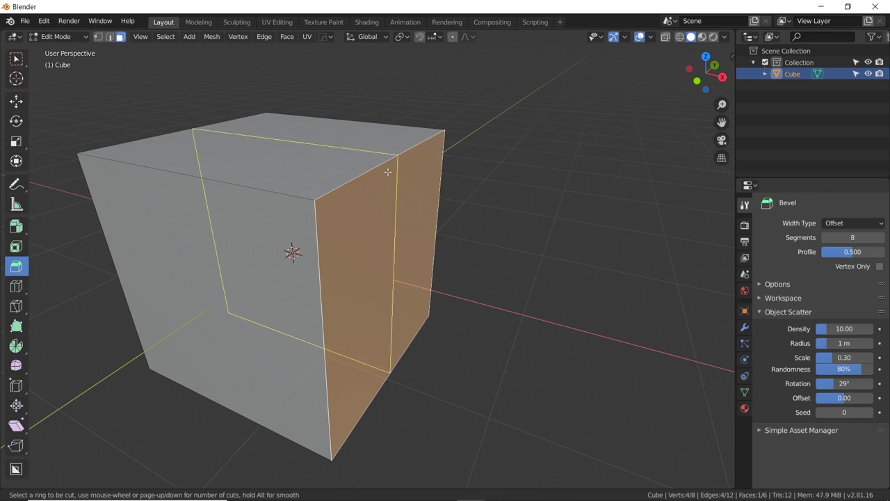
click(218, 188)
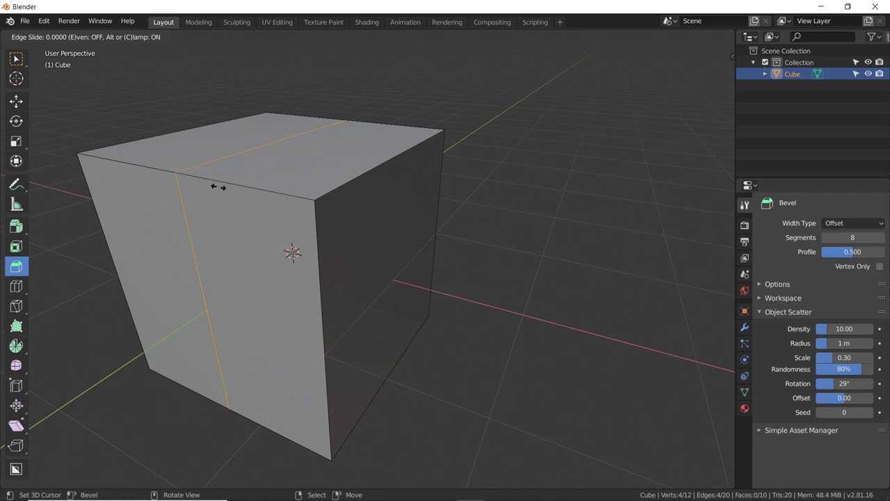
drag(218, 187, 295, 171)
middle_drag(238, 183, 384, 197)
- Switch to Face select mode and select the narrow front strip face
click(393, 157)
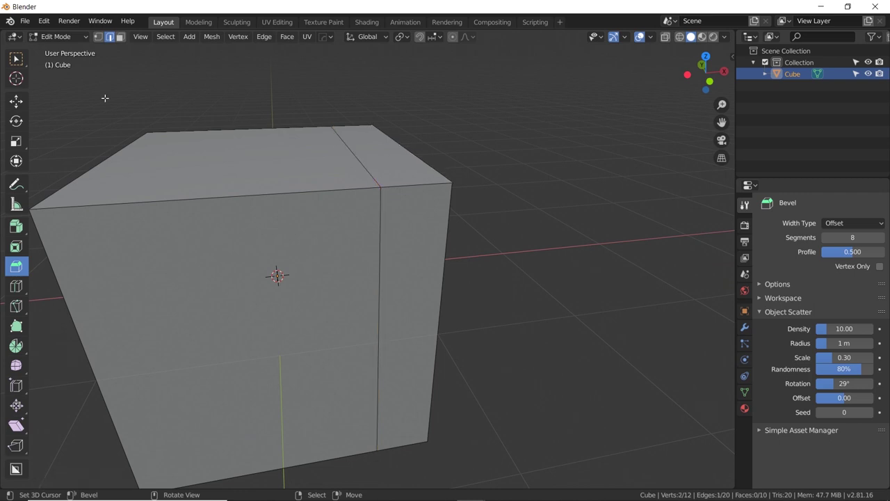
click(119, 38)
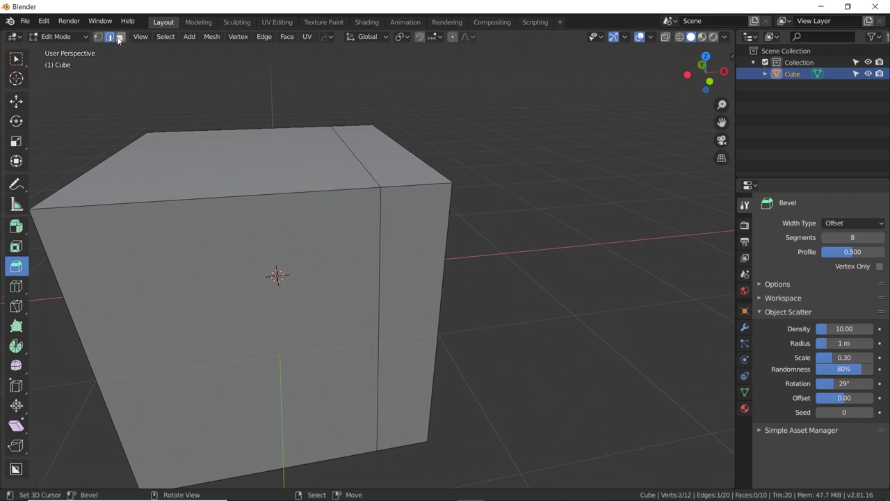
click(263, 134)
click(375, 141)
click(402, 247)
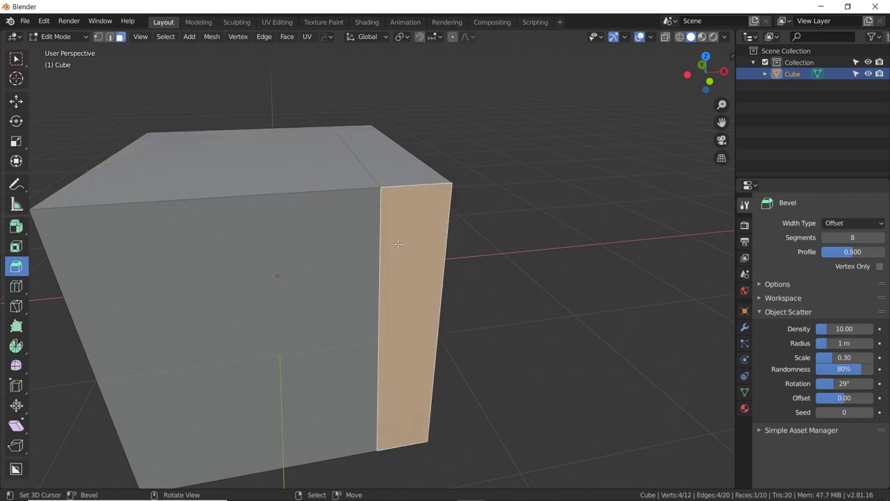
click(398, 179)
middle_drag(398, 181, 372, 183)
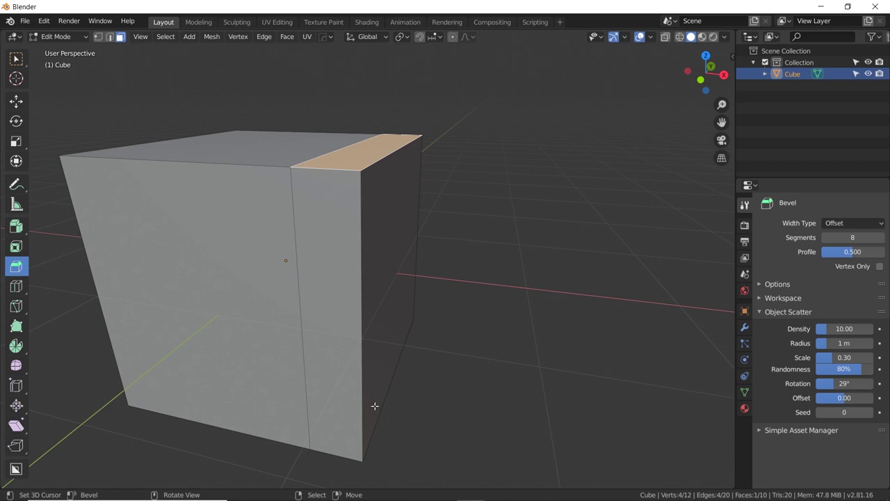
click(306, 248)
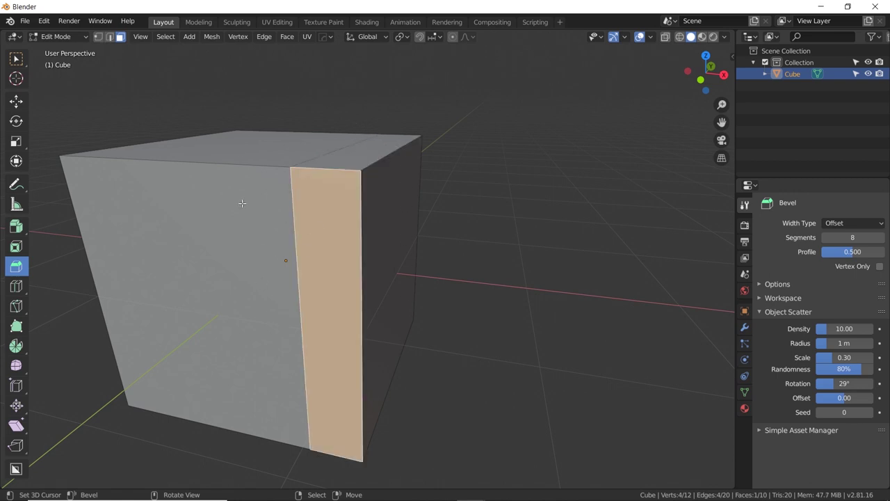
- Cut two parallel edge loops across the cube's wide section and confirm their position
key(ctrl+r)
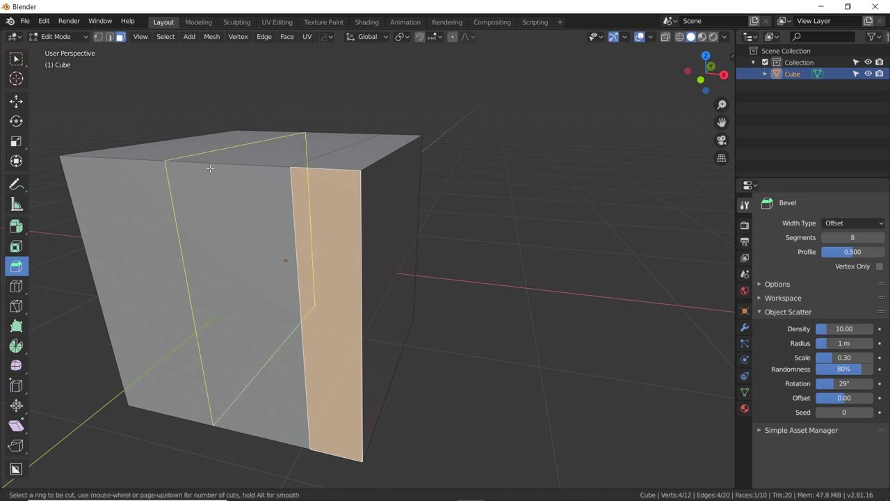
scroll(210, 169, up, 6)
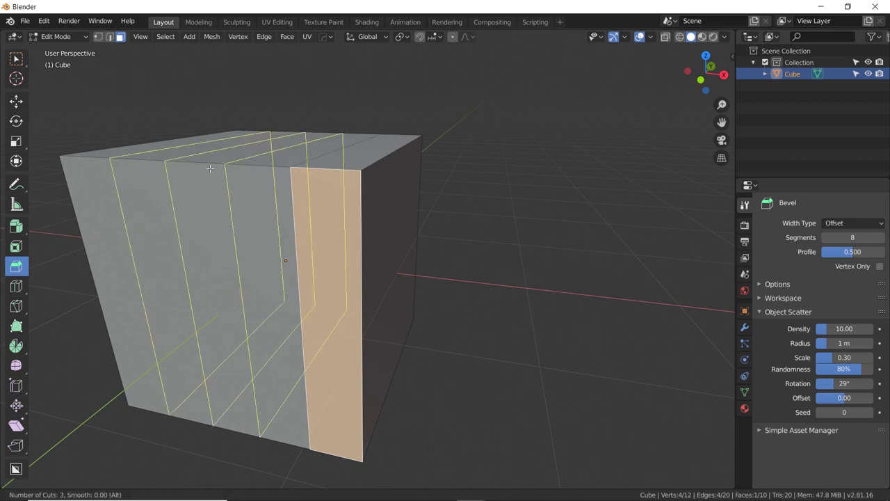
scroll(210, 168, down, 6)
scroll(210, 169, up, 7)
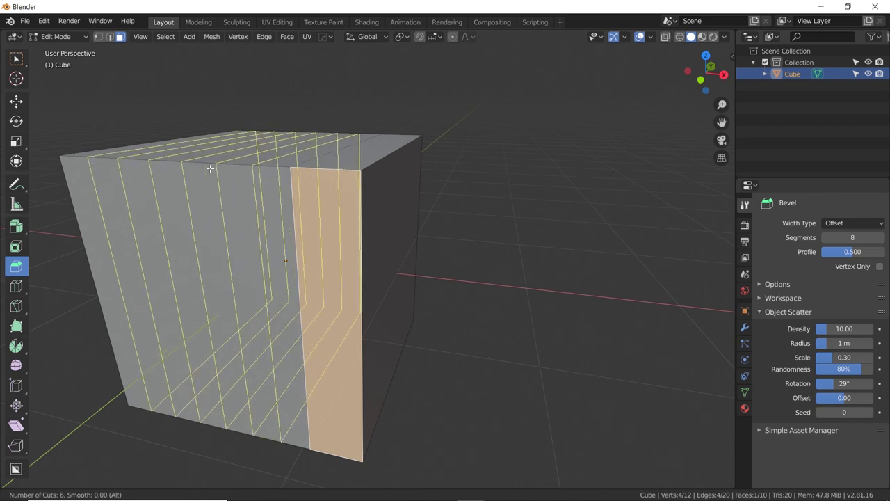
scroll(210, 168, down, 6)
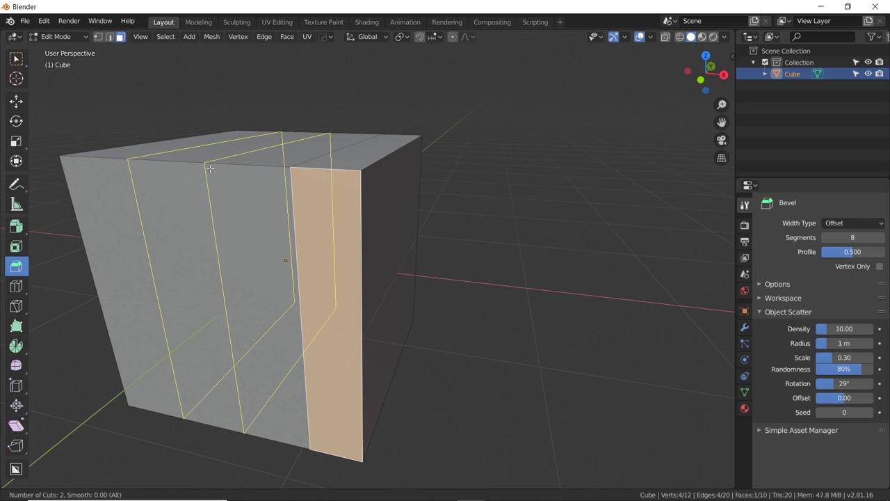
click(210, 168)
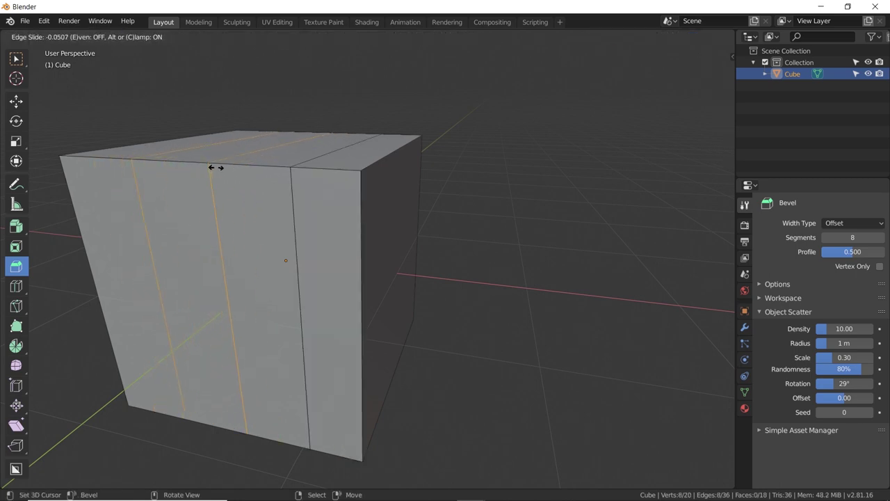
click(271, 174)
middle_drag(271, 175, 414, 183)
- Return to Object Mode and delete the cube
key(3)
click(387, 231)
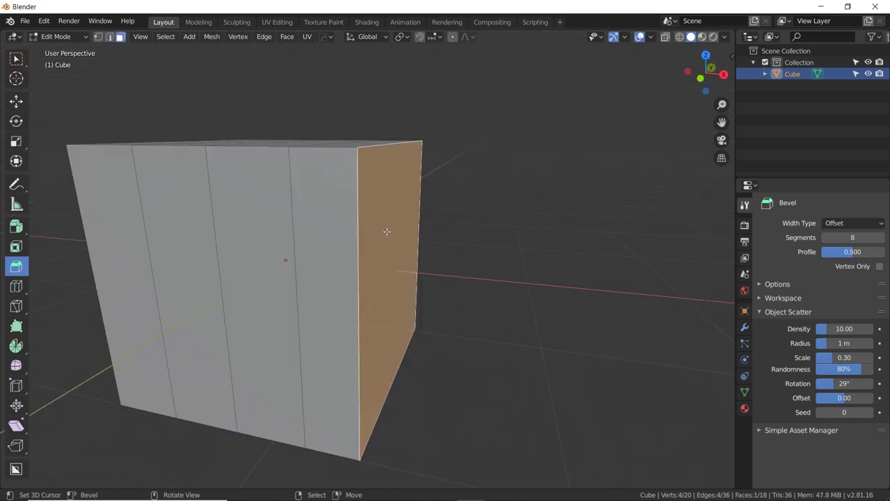
scroll(387, 231, down, 3)
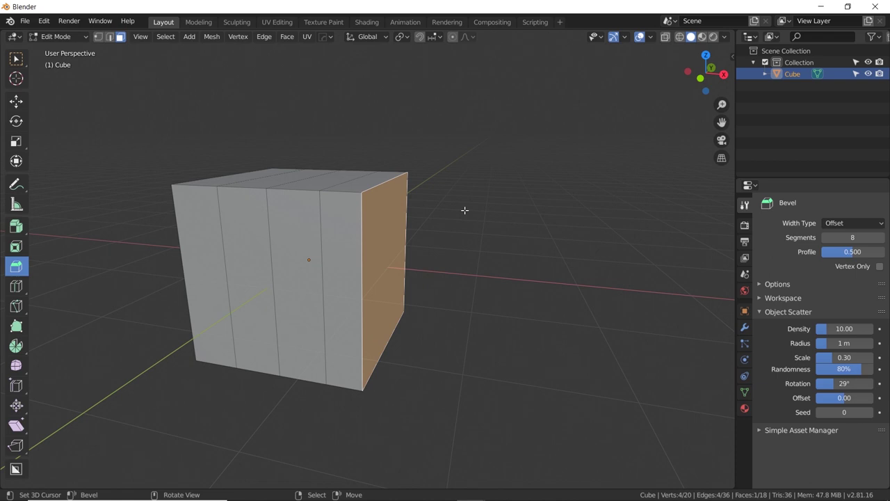
key(Tab)
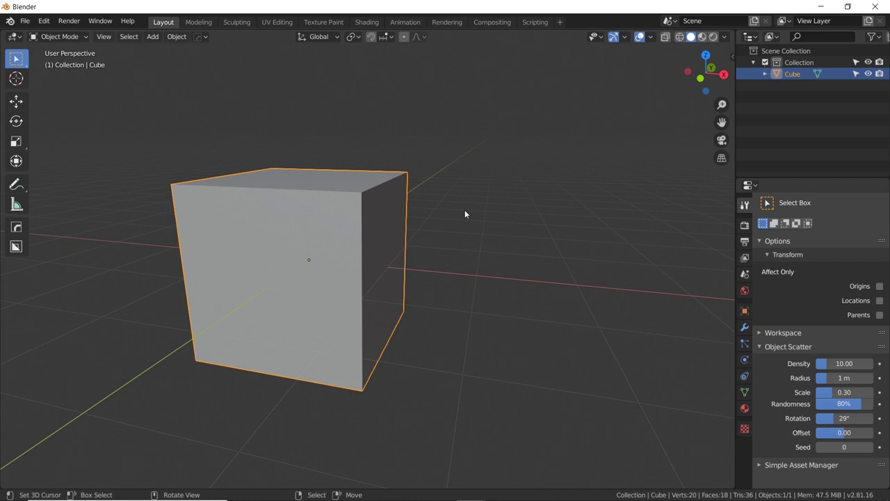
key(Delete)
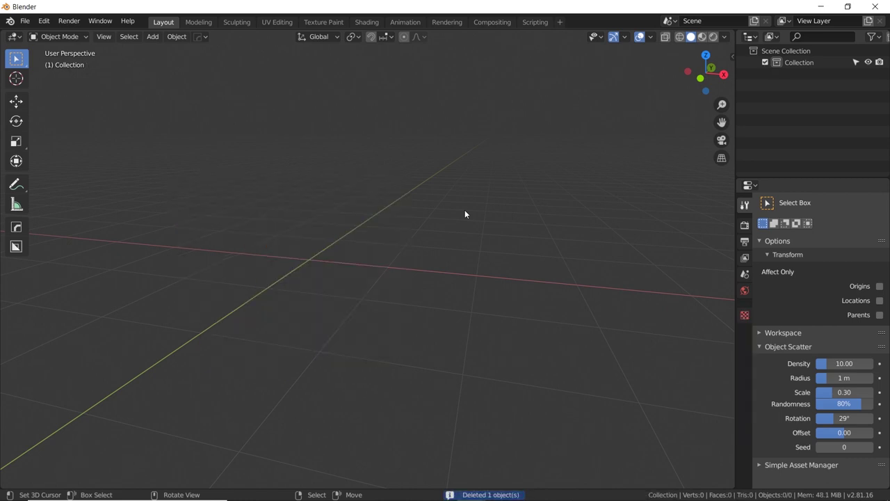
- Add a mesh cylinder and view it from the front (Numpad 1)
key(shift+a)
mouse_move(344, 159)
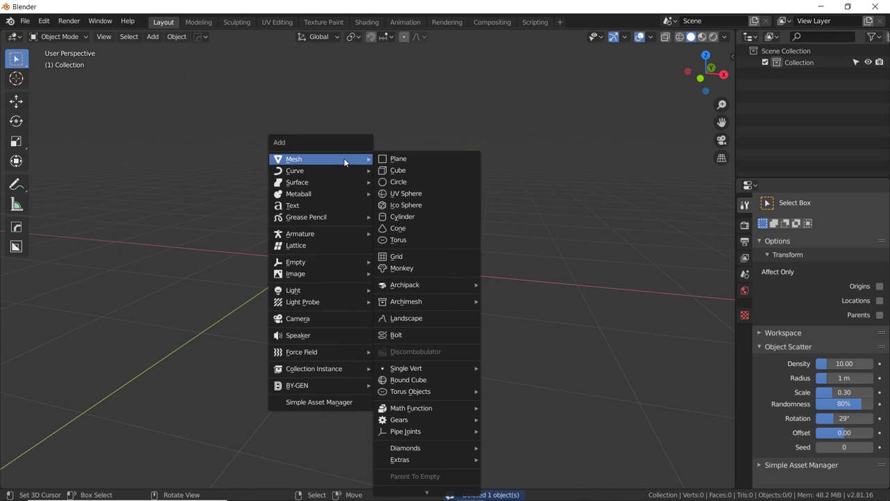
click(419, 216)
key(KP_1)
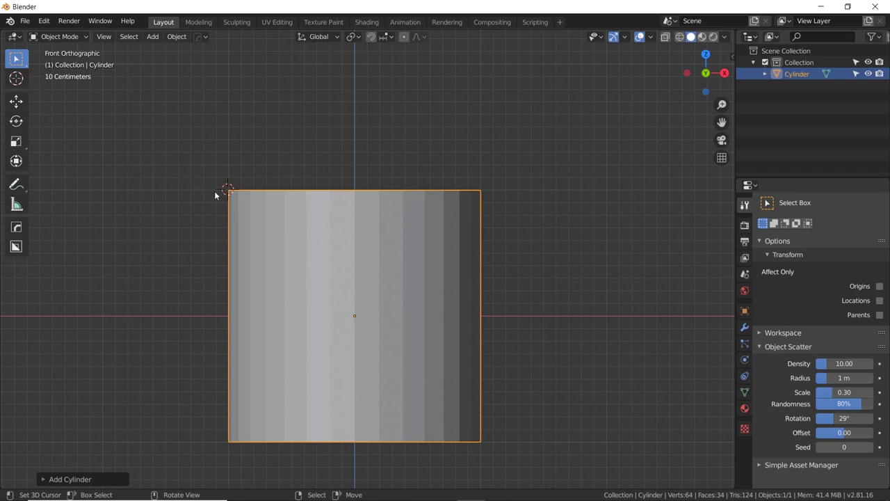
- Zoom and pan to frame the cylinder's top, then enter Edit Mode
scroll(230, 192, up, 1)
scroll(229, 194, up, 2)
shift+middle_drag(229, 194, 461, 254)
scroll(459, 256, up, 3)
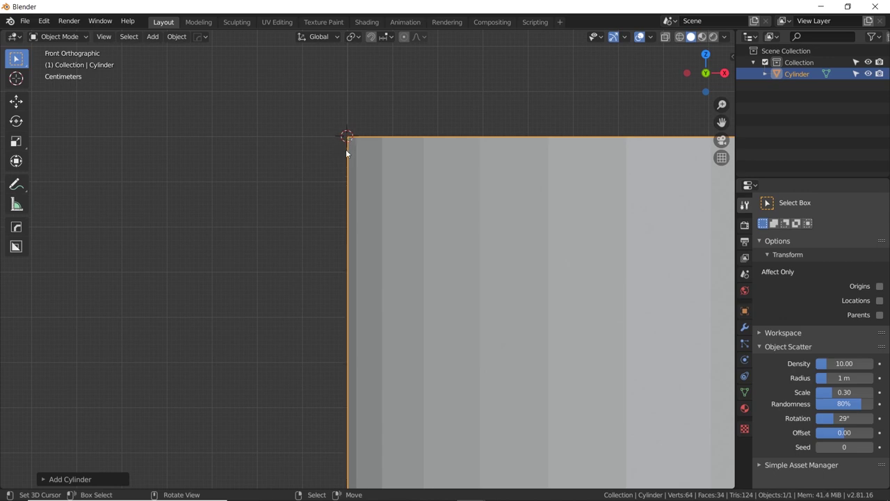
scroll(348, 151, down, 1)
scroll(346, 149, down, 2)
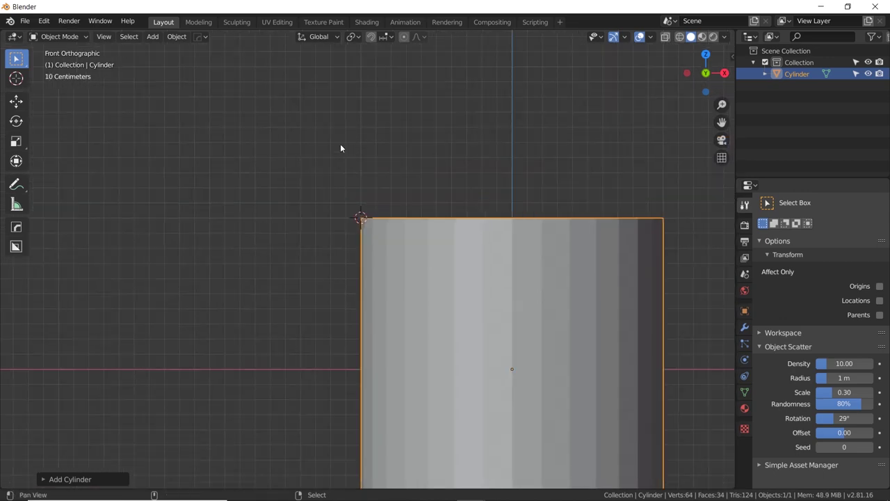
shift+middle_drag(342, 145, 236, 133)
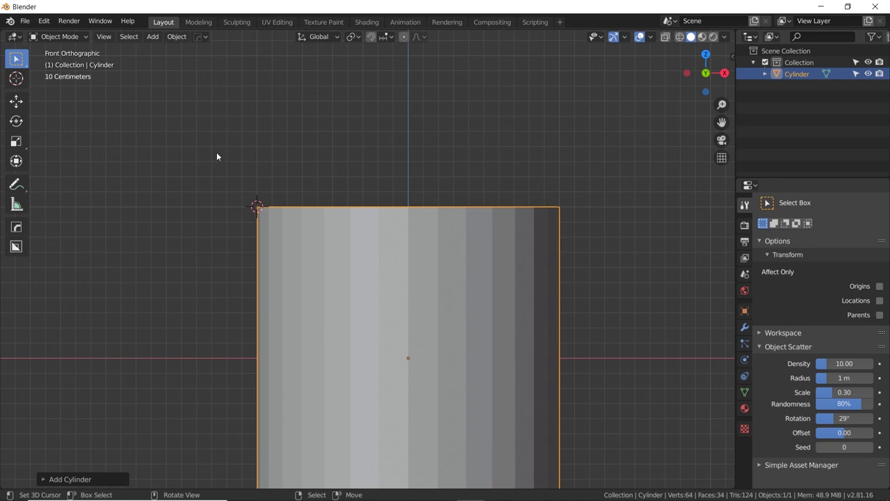
key(Tab)
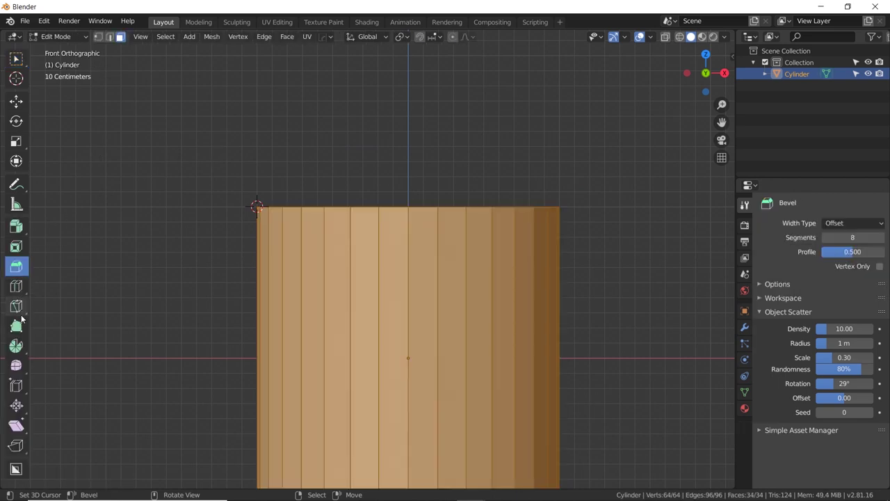
- Pick the Spin tool, select the cylinder's top face, and set the spin axis to Y
click(16, 345)
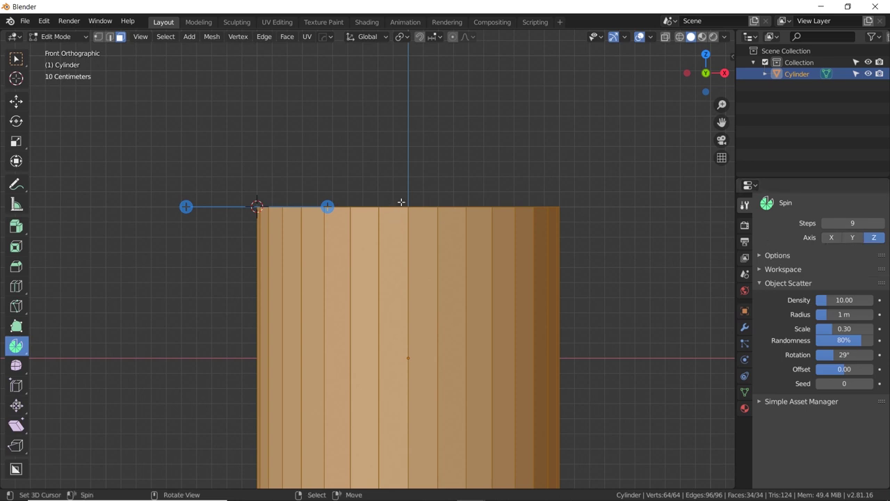
middle_drag(401, 201, 383, 227)
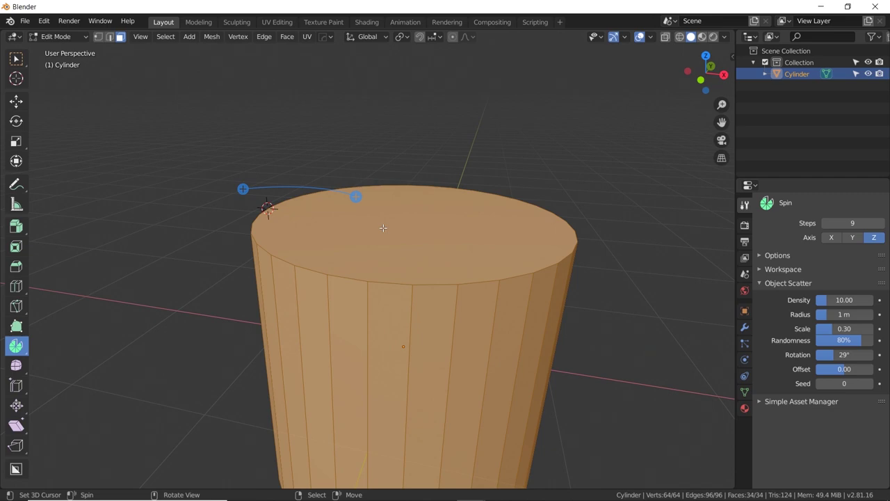
click(383, 227)
middle_drag(300, 246, 362, 225)
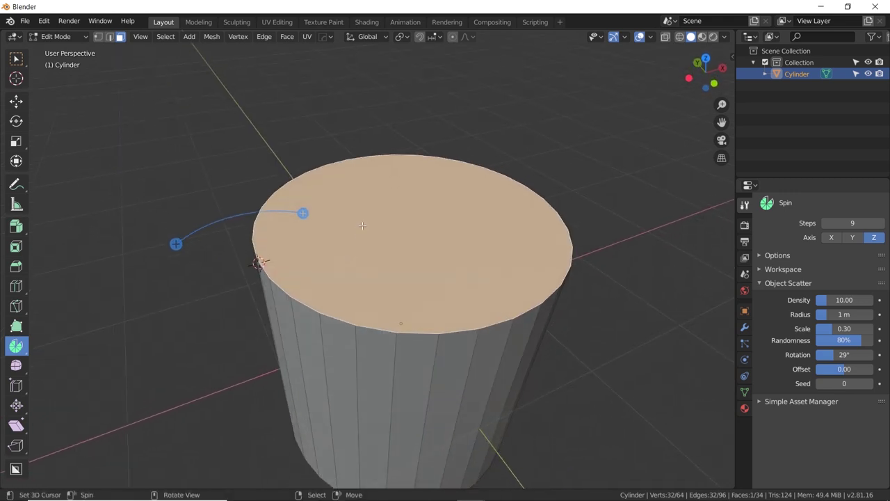
key(KP_1)
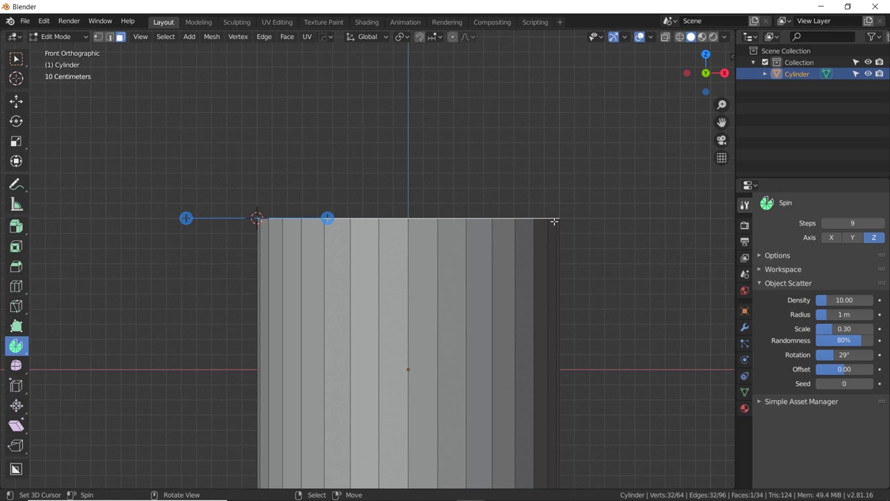
click(853, 238)
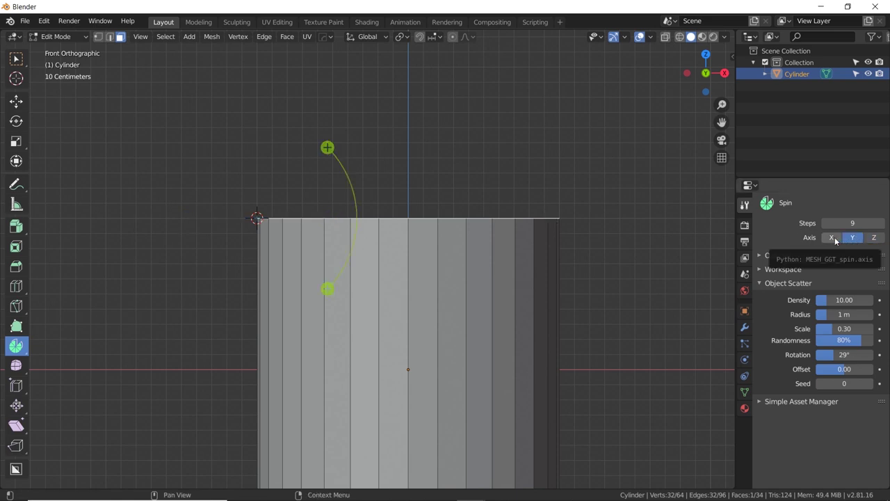
click(833, 237)
click(853, 238)
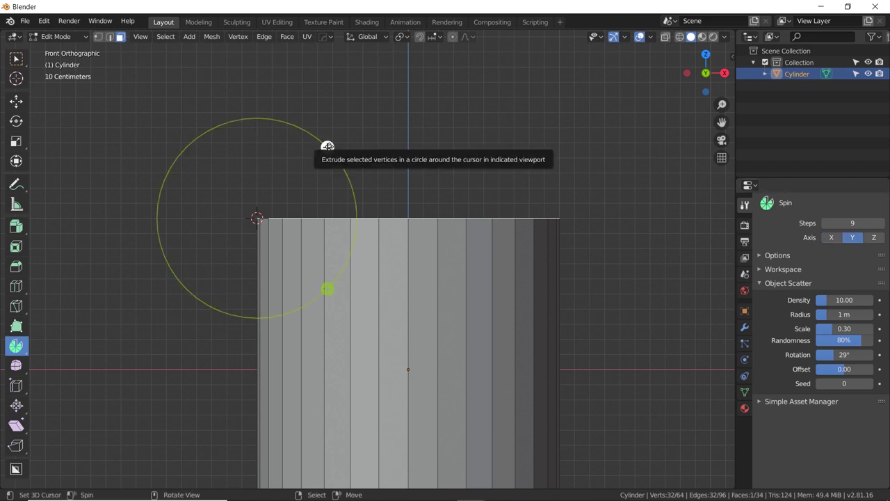
- Sweep the top face around the 3D cursor, inspect the result, then undo it
drag(327, 146, 184, 279)
scroll(185, 279, down, 4)
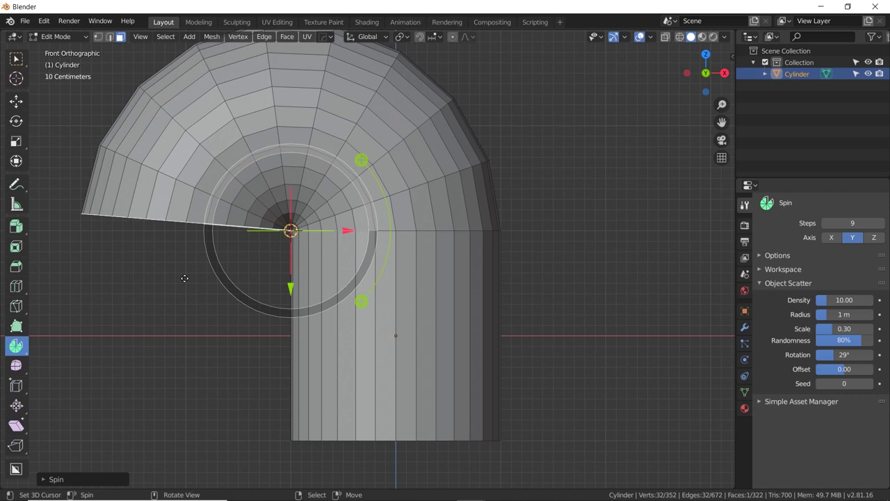
middle_drag(185, 278, 342, 240)
key(ctrl+z)
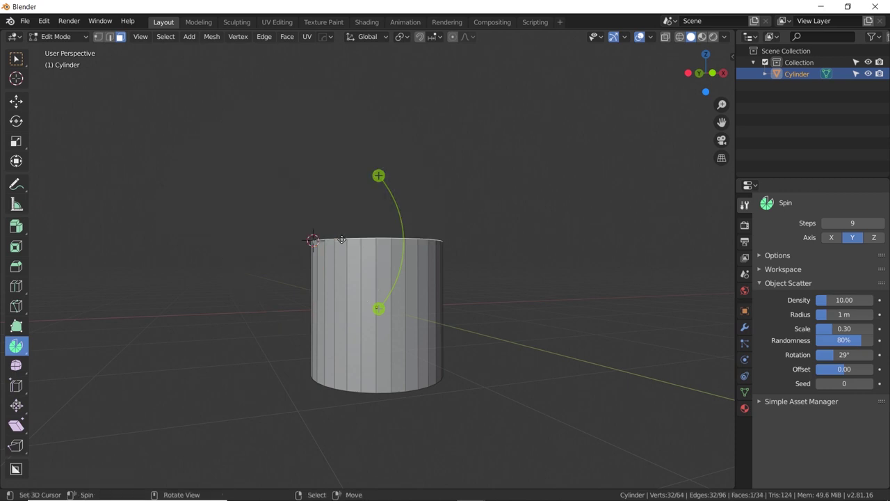
- Spin the top face again from front view, undo it, and select one vertical side face
key(KP_1)
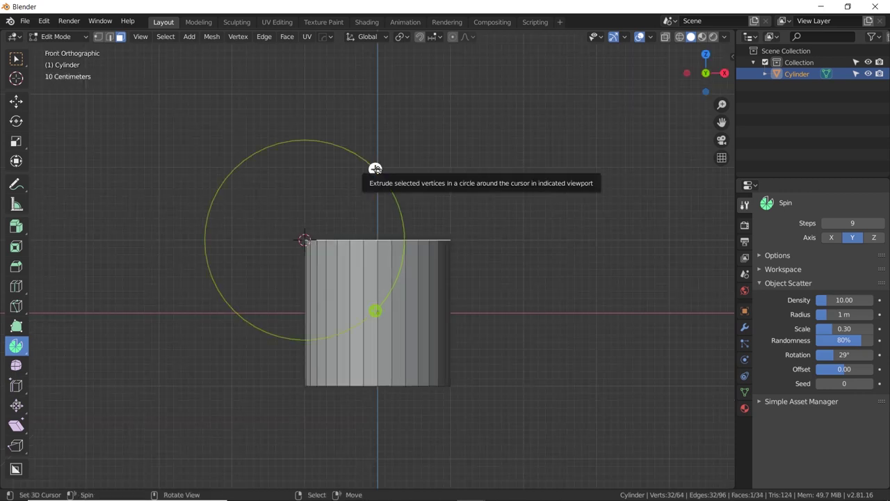
drag(374, 169, 406, 266)
key(ctrl+z)
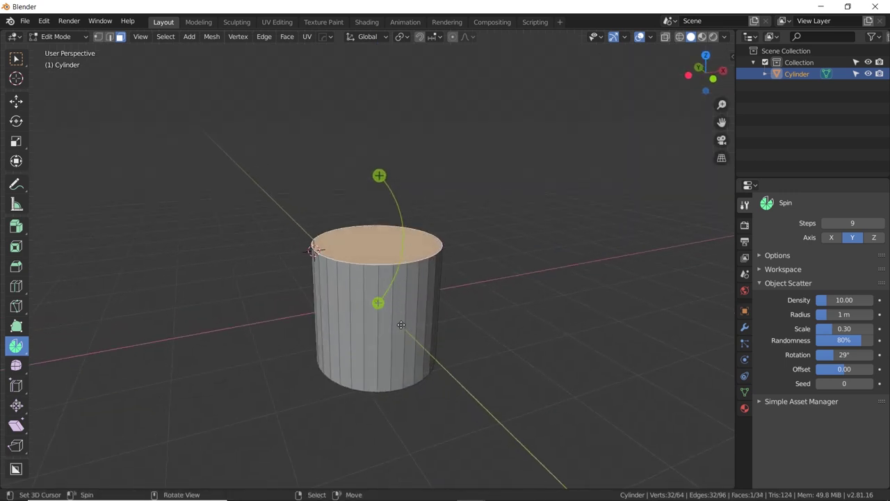
click(409, 303)
alt+drag(483, 295, 399, 298)
- Switch to the right view (Numpad 3) and set the spin axis to X
key(KP_1)
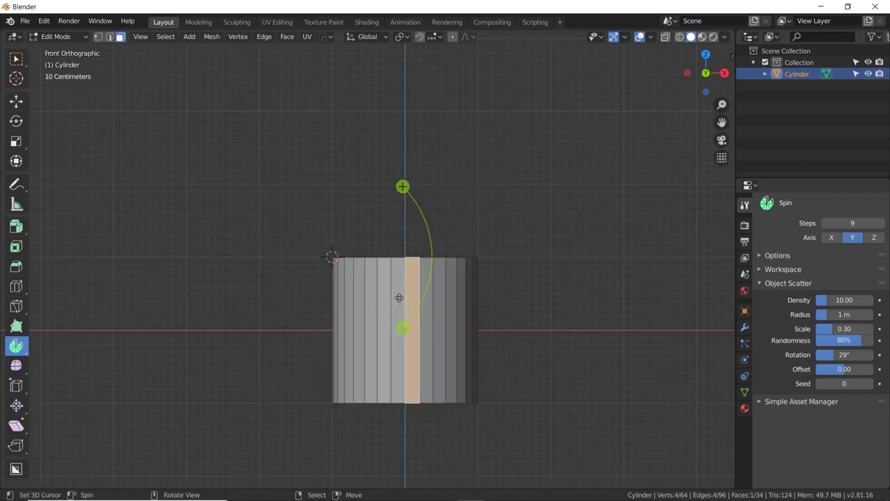
key(KP_3)
shift+middle_drag(399, 298, 302, 292)
click(834, 238)
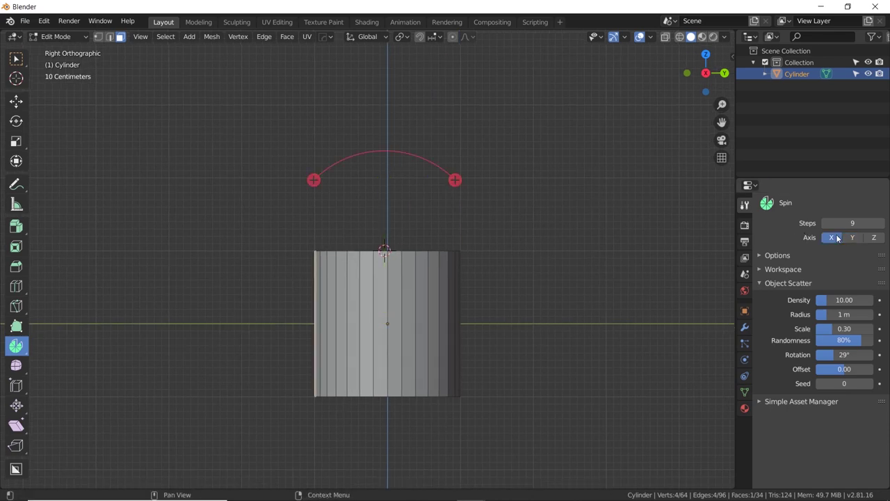
- Place the 3D cursor on the cylinder's top-left corner and spin the side face around it
shift+right_click(314, 248)
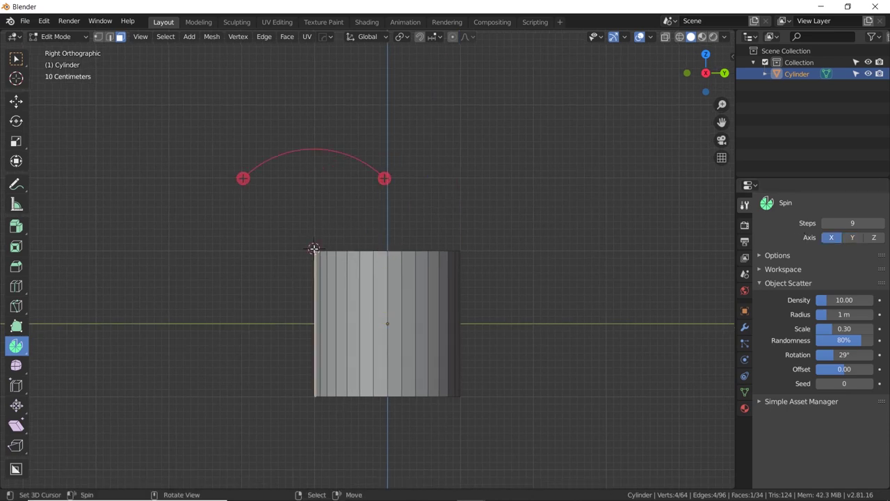
shift+right_click(262, 196)
drag(211, 127, 316, 251)
key(Escape)
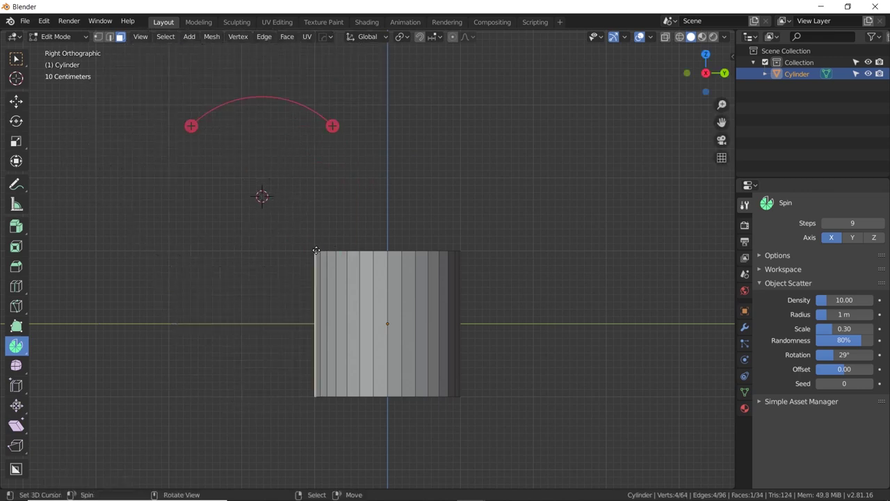
shift+right_click(313, 251)
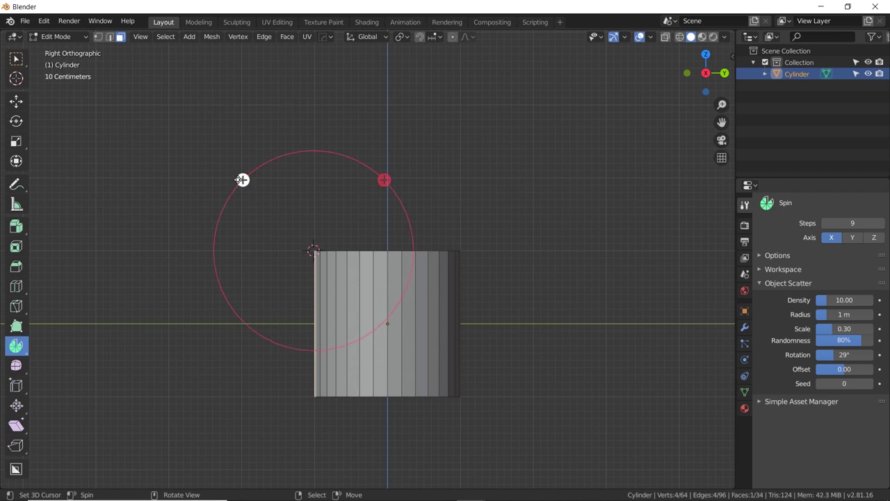
drag(243, 179, 426, 136)
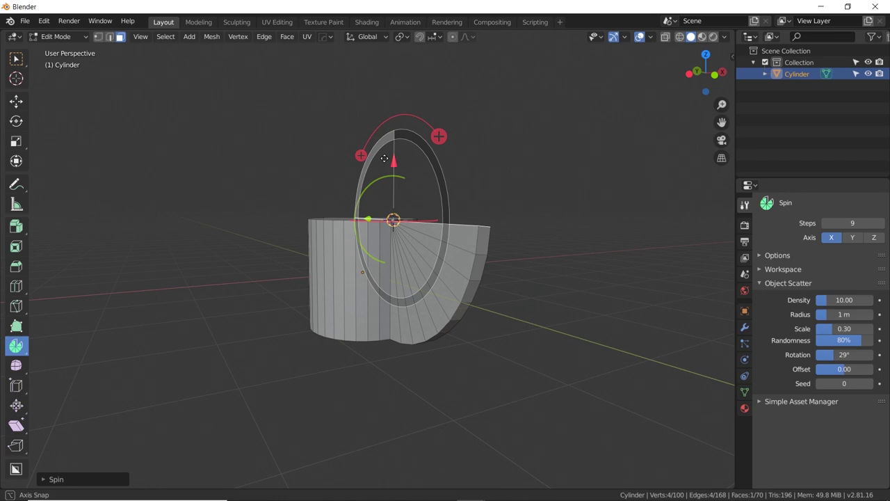